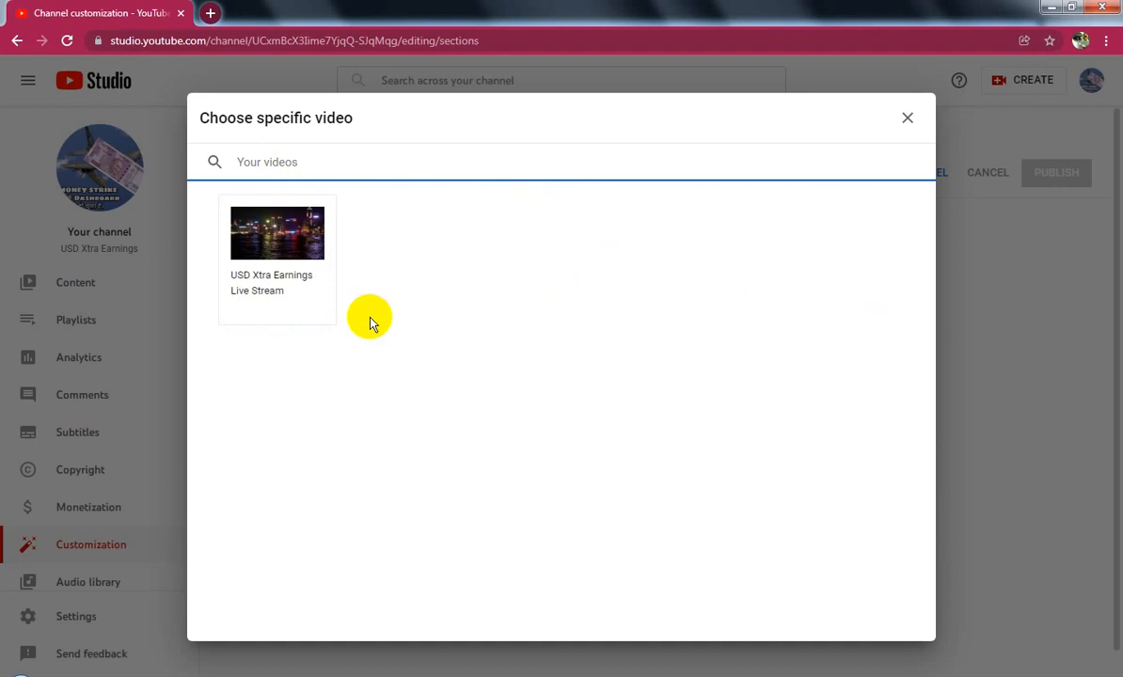
- Set "USD Xtra Earnings Live Stream" as both the channel trailer and the featured video for returning subscribers
{"action": "left_click", "coordinate": [279, 239]}
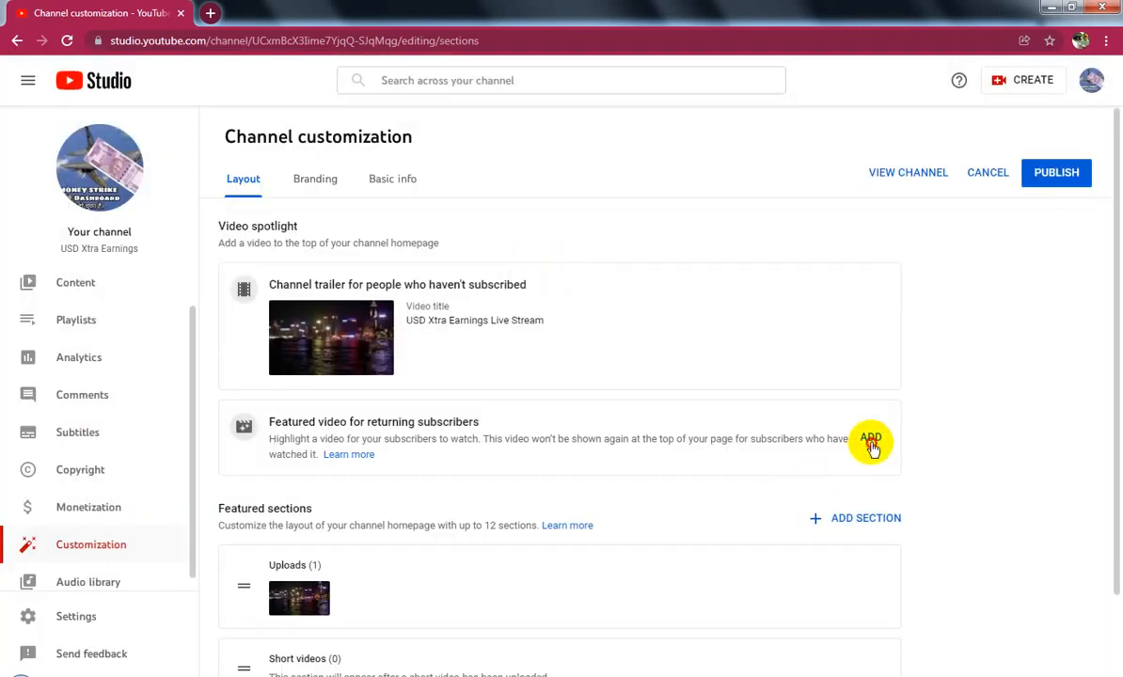
{"action": "left_click", "coordinate": [871, 442]}
{"action": "left_click", "coordinate": [276, 240]}
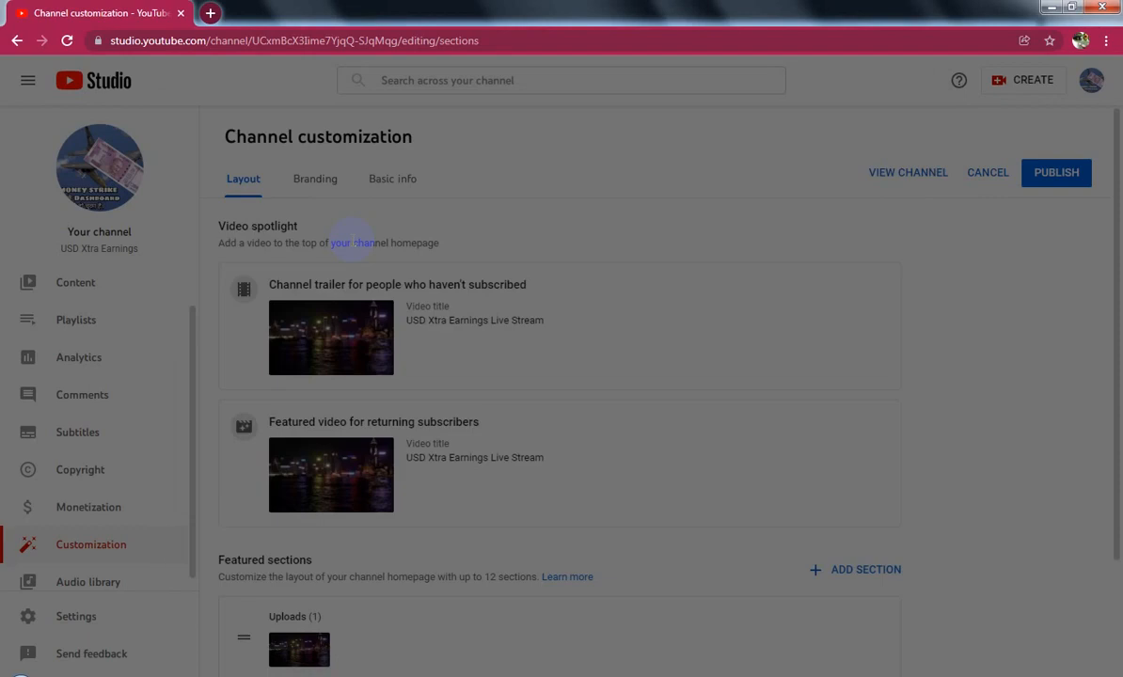
- Add a single-playlist featured section for "Make Money from Neobux PTC Website - Ads View and Neobux Earning" using its link from the blockchain Spinner channel
{"action": "scroll", "coordinate": [457, 333], "scroll_direction": "down", "scroll_amount": 2}
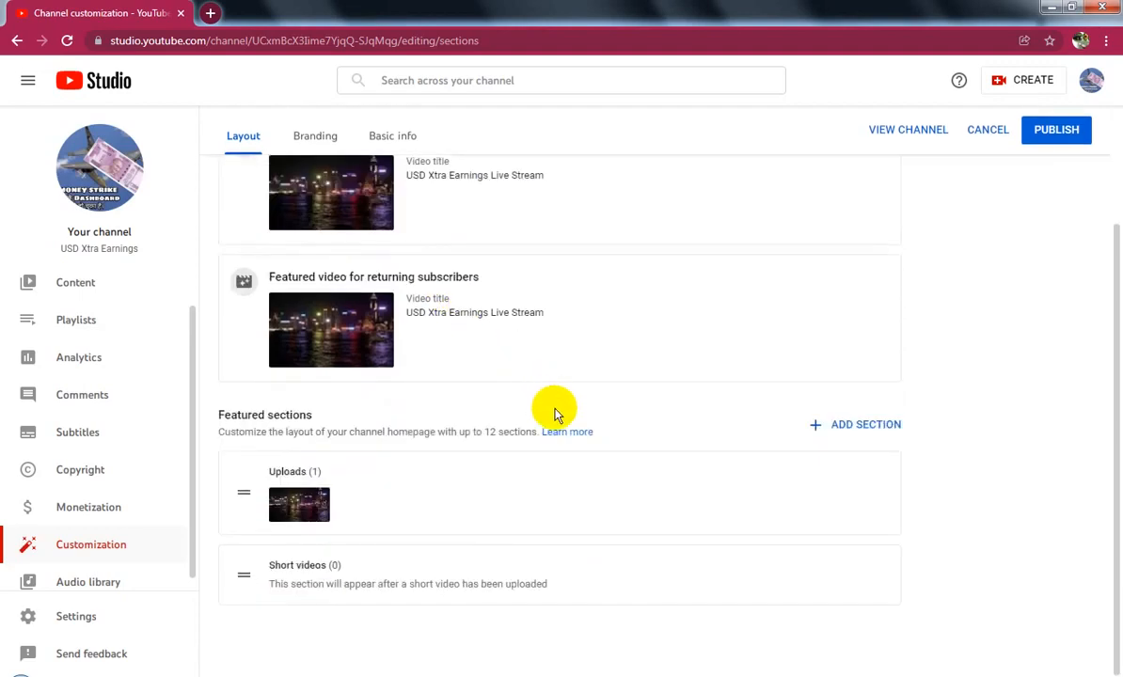
{"action": "left_click", "coordinate": [862, 439]}
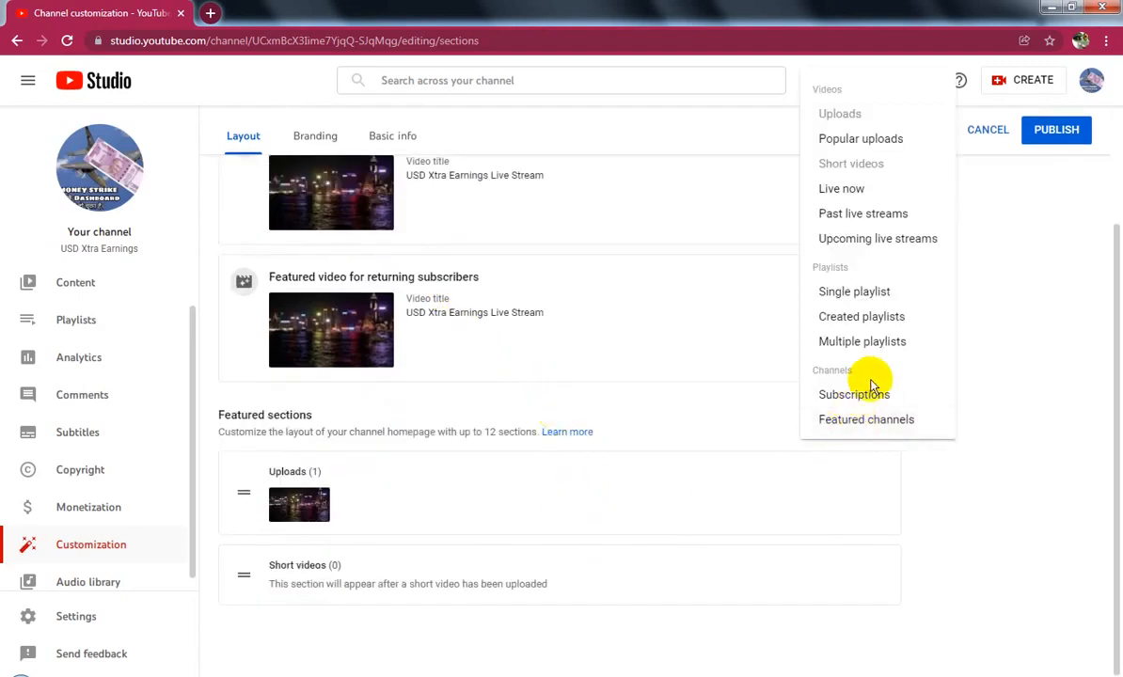
{"action": "left_click", "coordinate": [903, 292]}
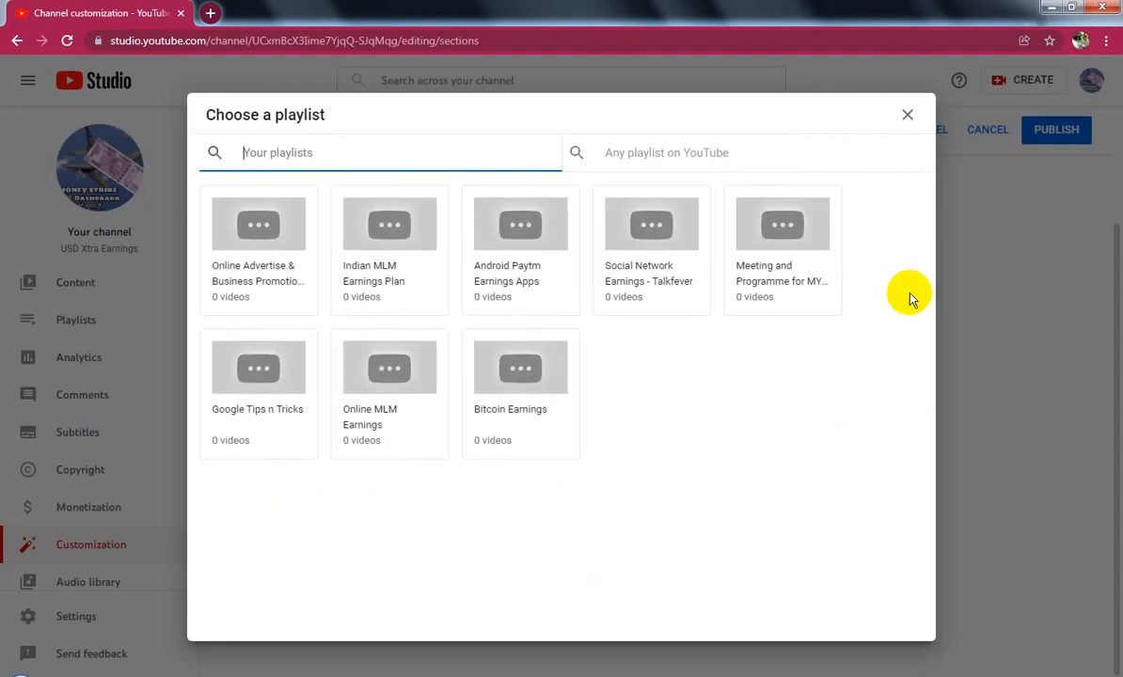
{"action": "left_click", "coordinate": [684, 151]}
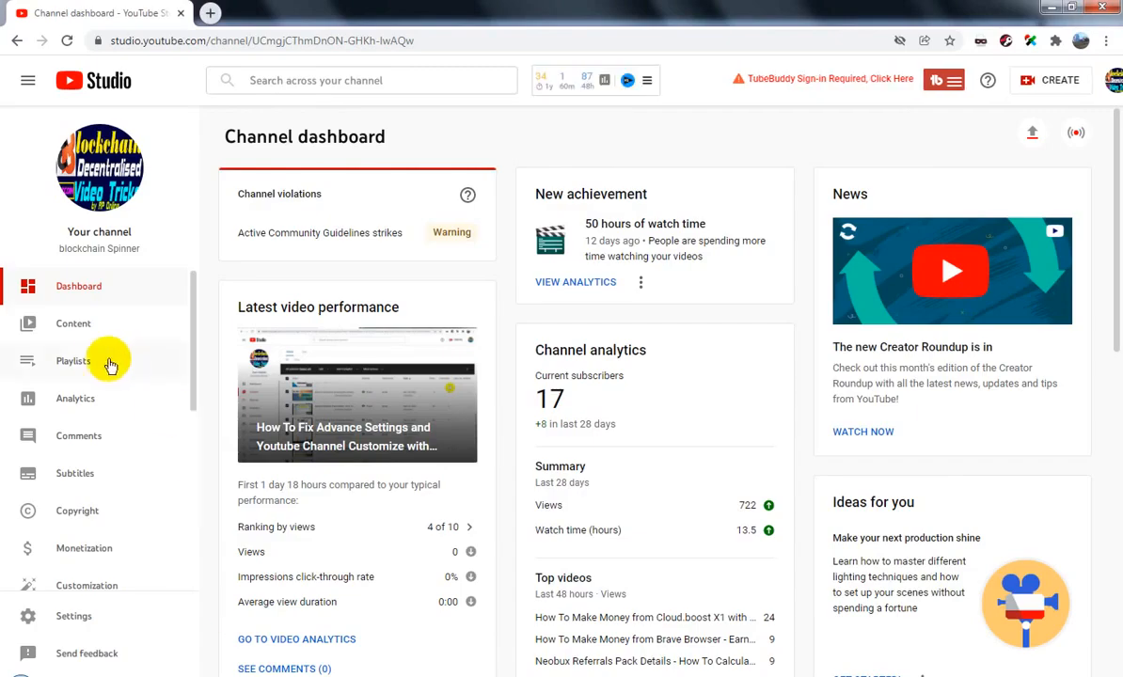
{"action": "left_click", "coordinate": [99, 365]}
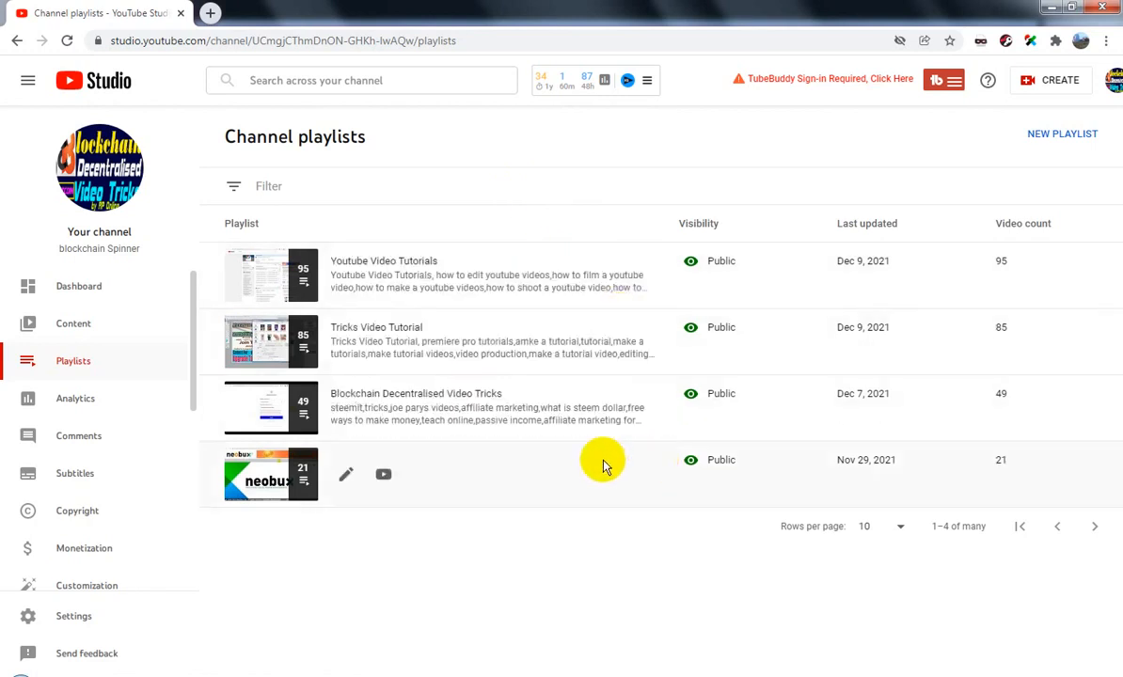
{"action": "right_click", "coordinate": [383, 480]}
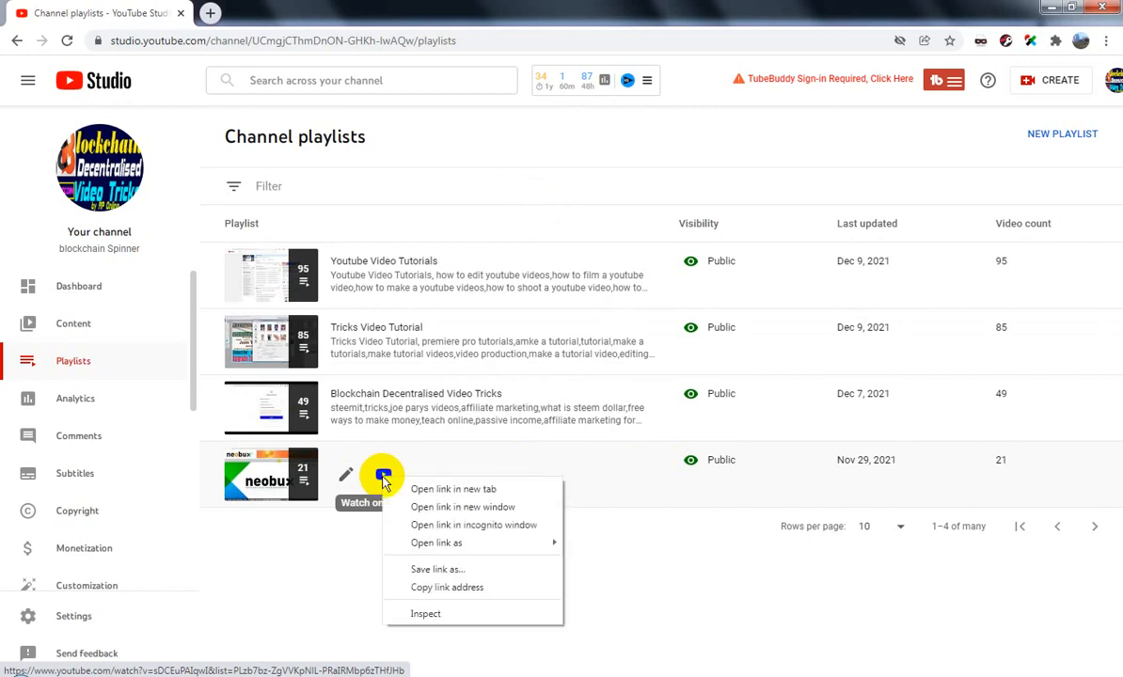
{"action": "left_click", "coordinate": [455, 589]}
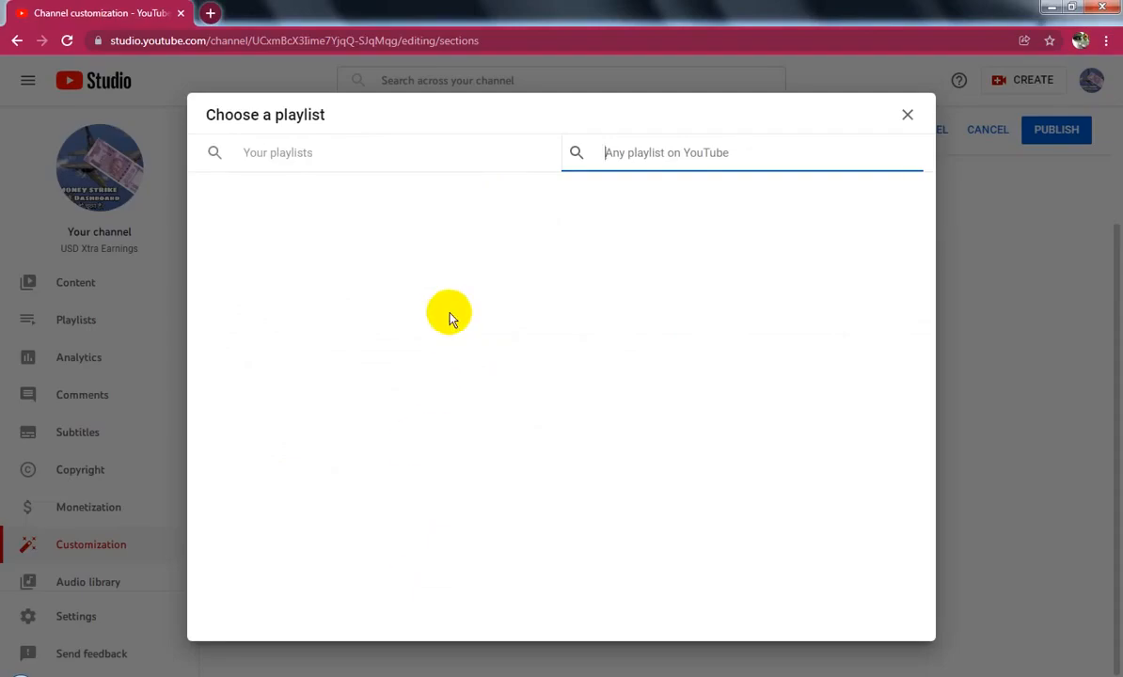
{"action": "key", "text": "ctrl+v"}
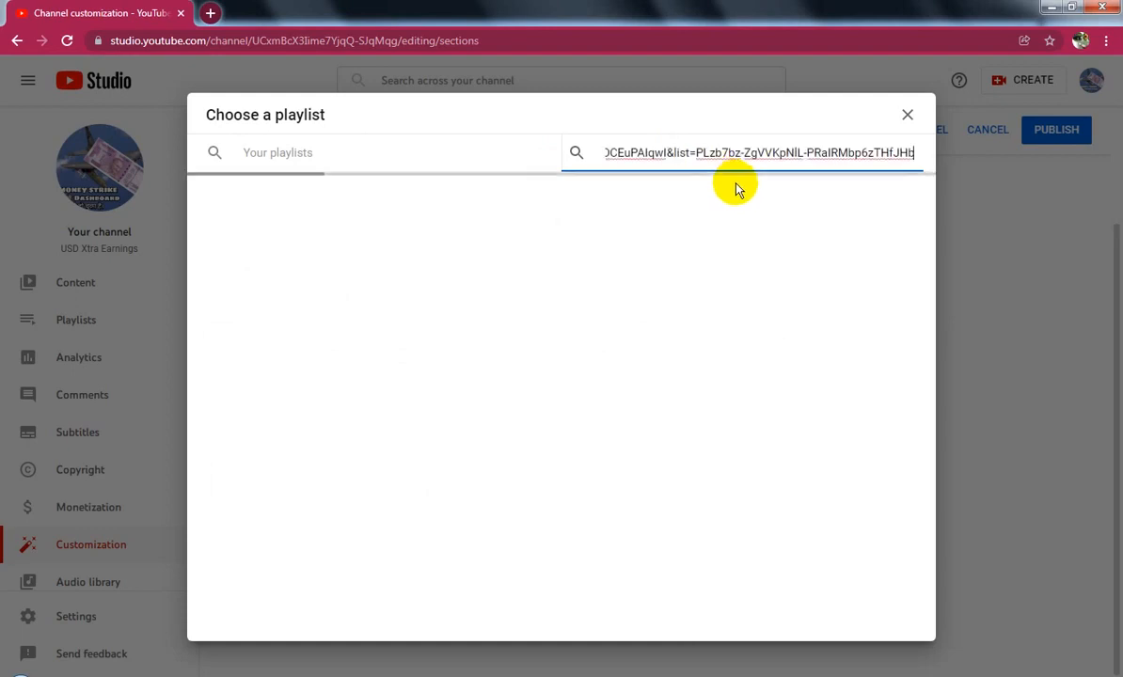
{"action": "left_click", "coordinate": [262, 235]}
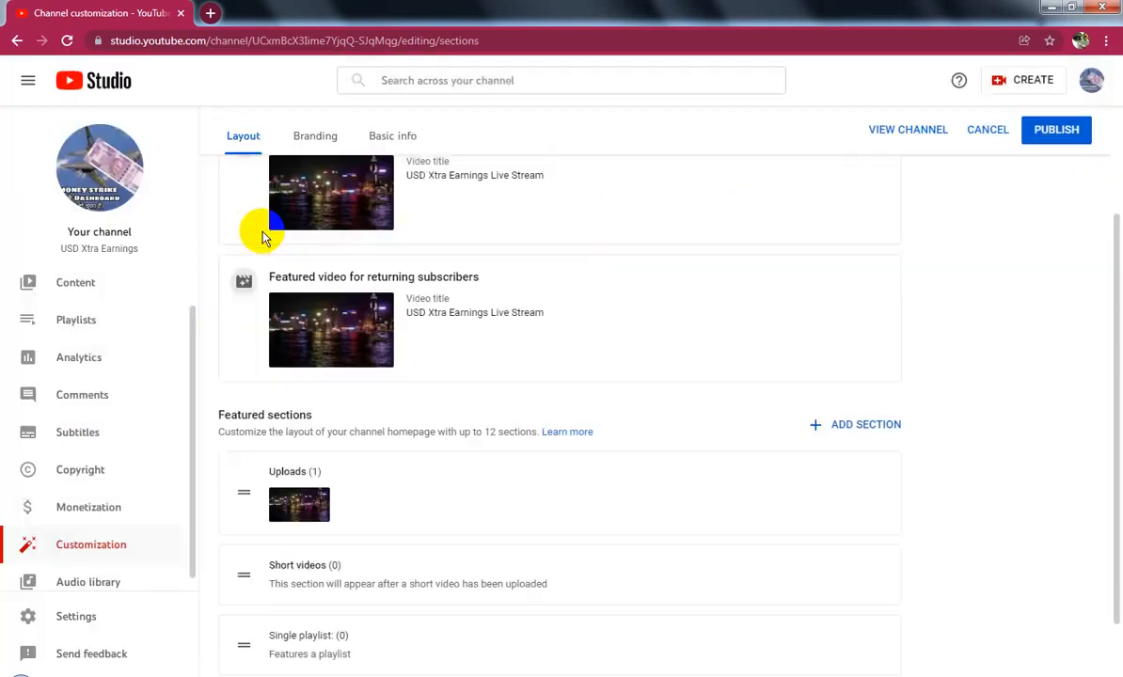
{"action": "scroll", "coordinate": [663, 350], "scroll_direction": "down", "scroll_amount": 2}
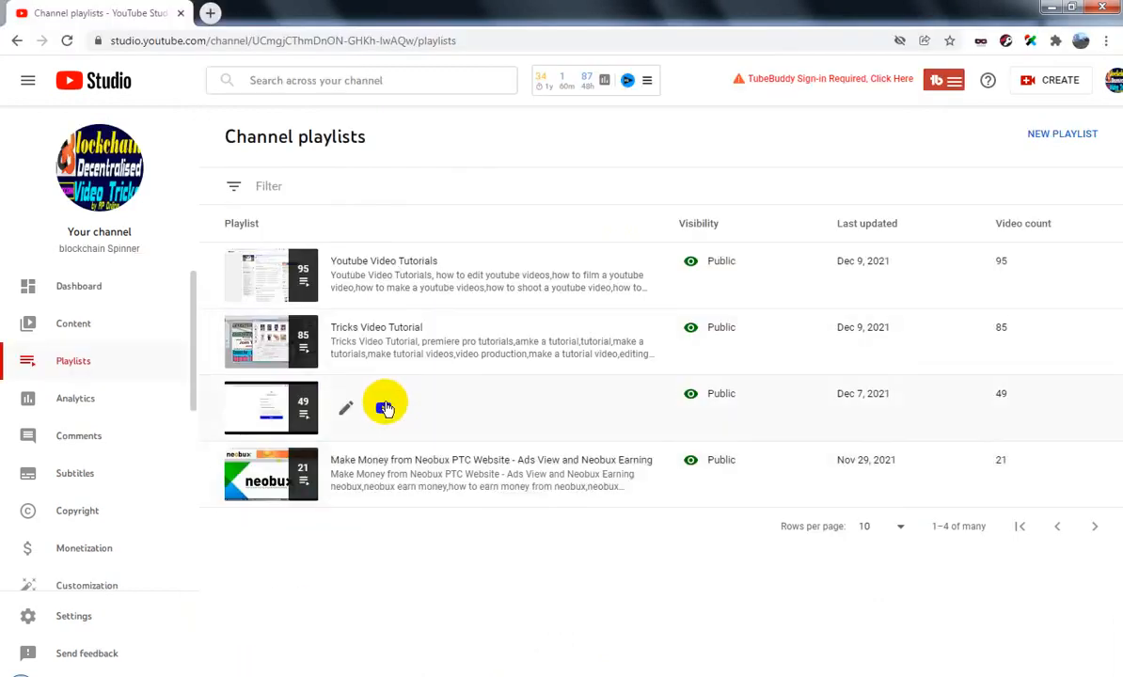
- Add a single-playlist featured section for "Blockchain Decentralised Video Tricks" using its link copied from the blockchain Spinner channel
{"action": "right_click", "coordinate": [384, 411]}
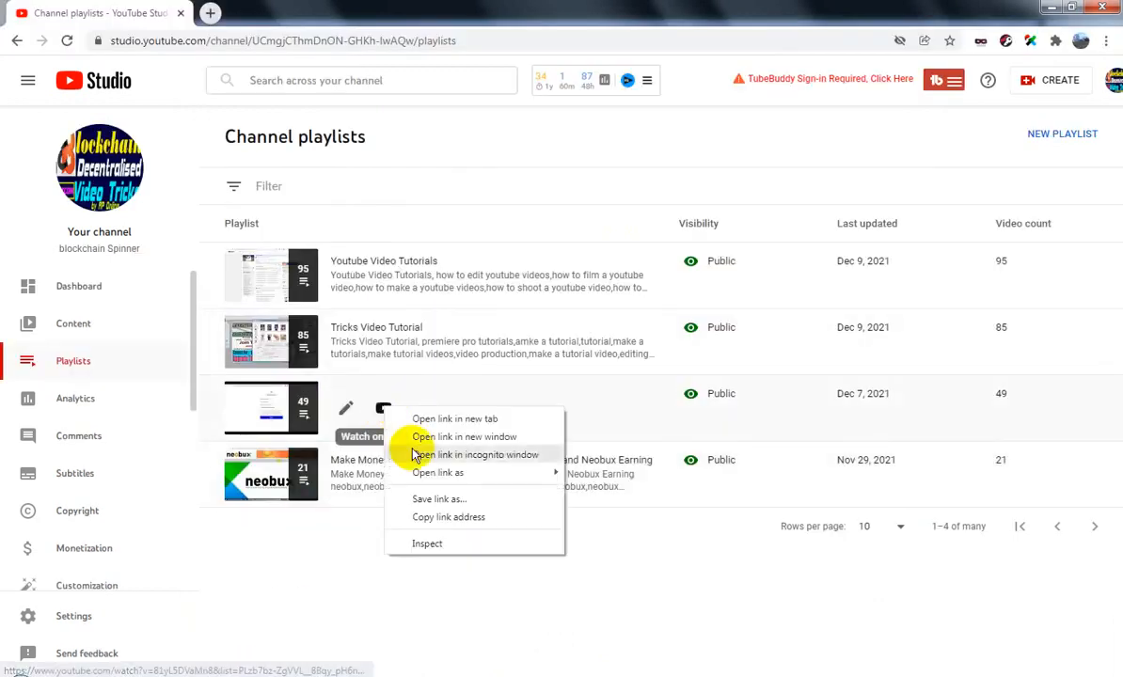
{"action": "left_click", "coordinate": [450, 518]}
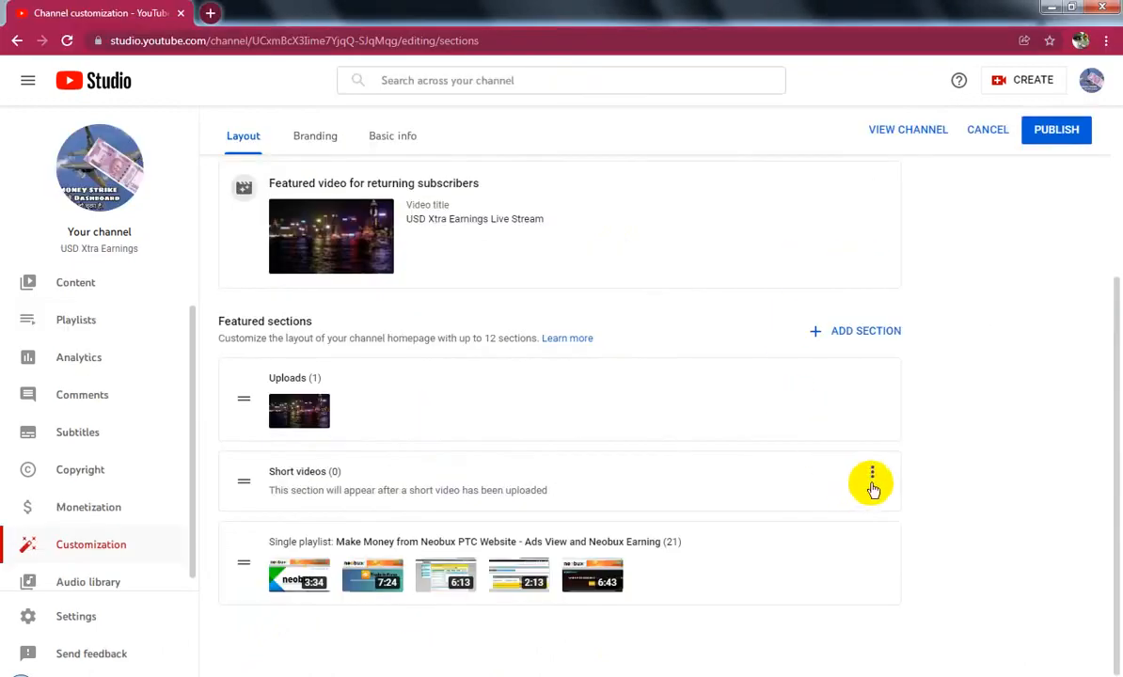
{"action": "left_click", "coordinate": [872, 347]}
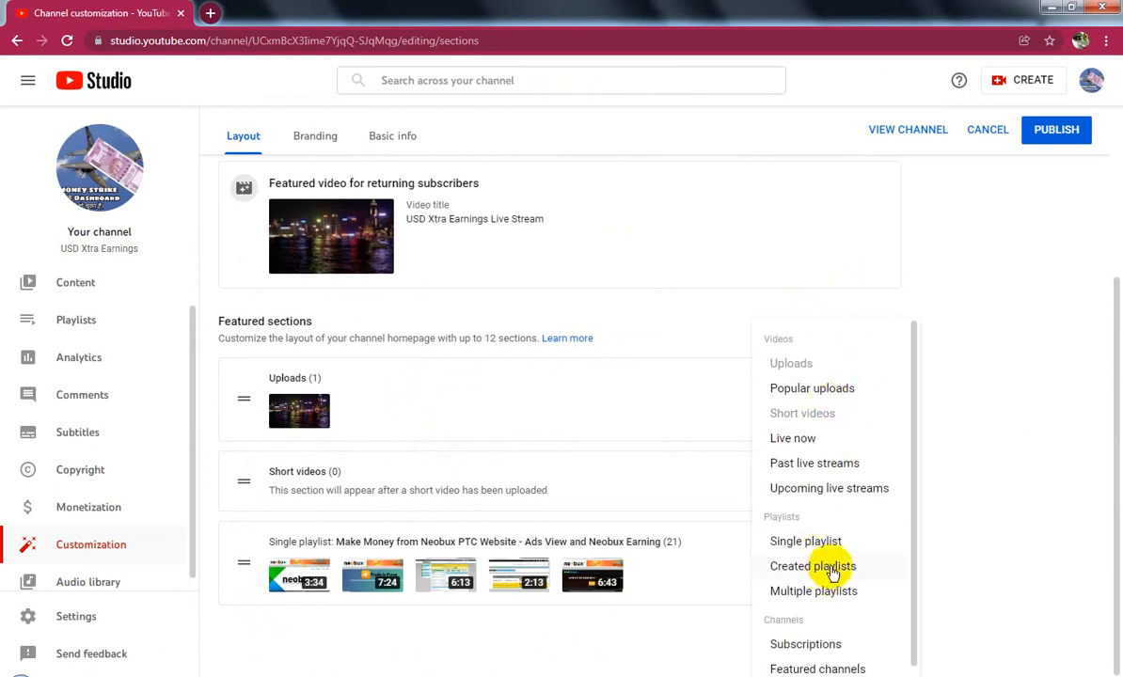
{"action": "left_click", "coordinate": [806, 542]}
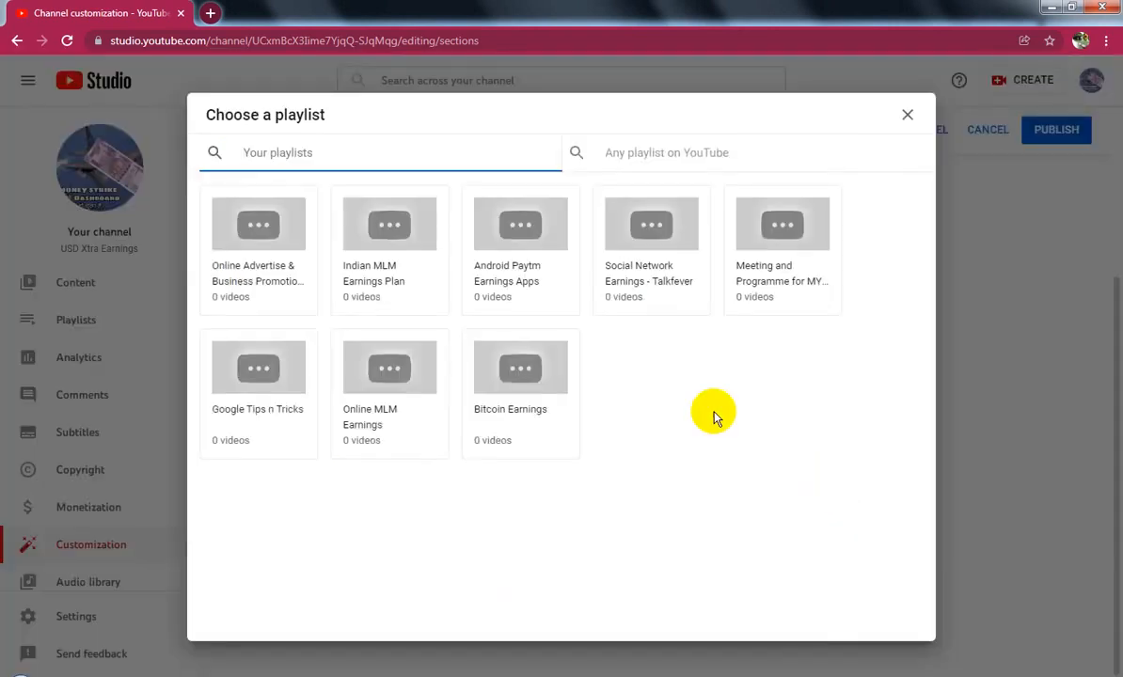
{"action": "left_click", "coordinate": [652, 152]}
{"action": "right_click", "coordinate": [657, 156]}
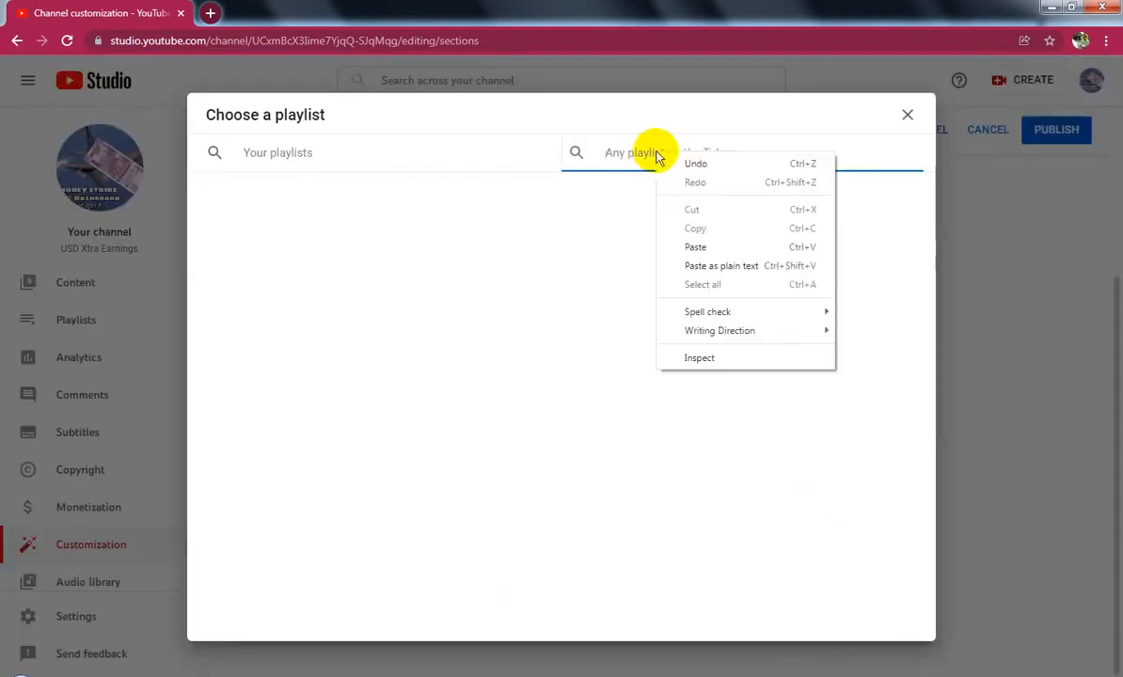
{"action": "left_click", "coordinate": [697, 246]}
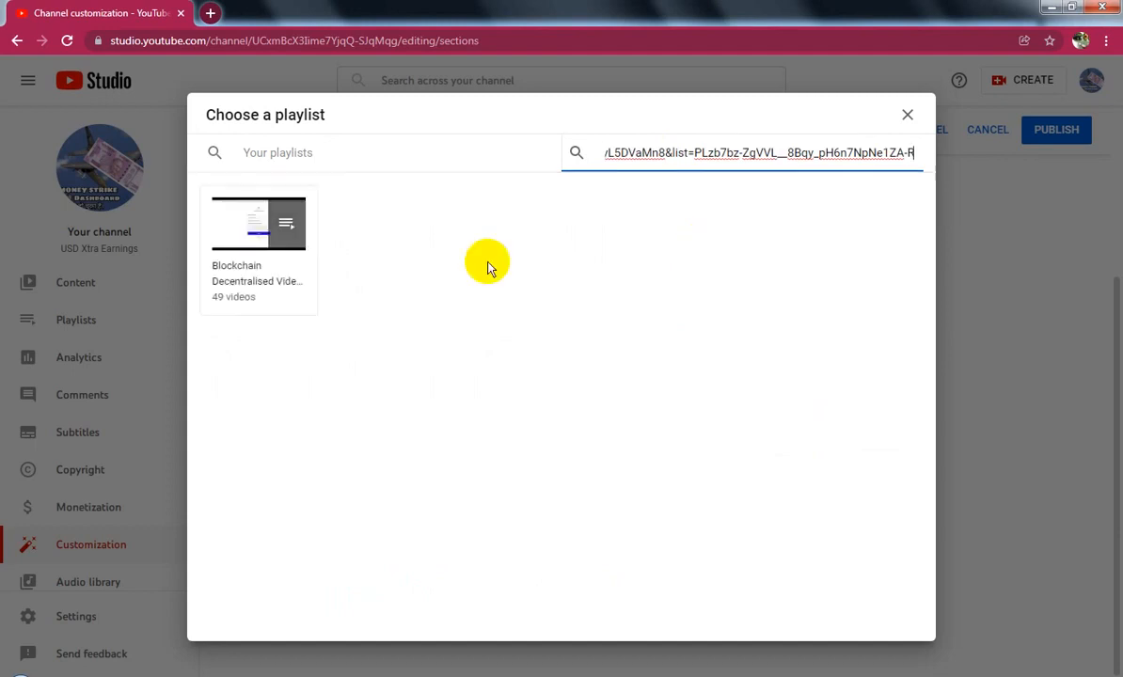
{"action": "left_click", "coordinate": [259, 222]}
{"action": "scroll", "coordinate": [720, 513], "scroll_direction": "down", "scroll_amount": 2}
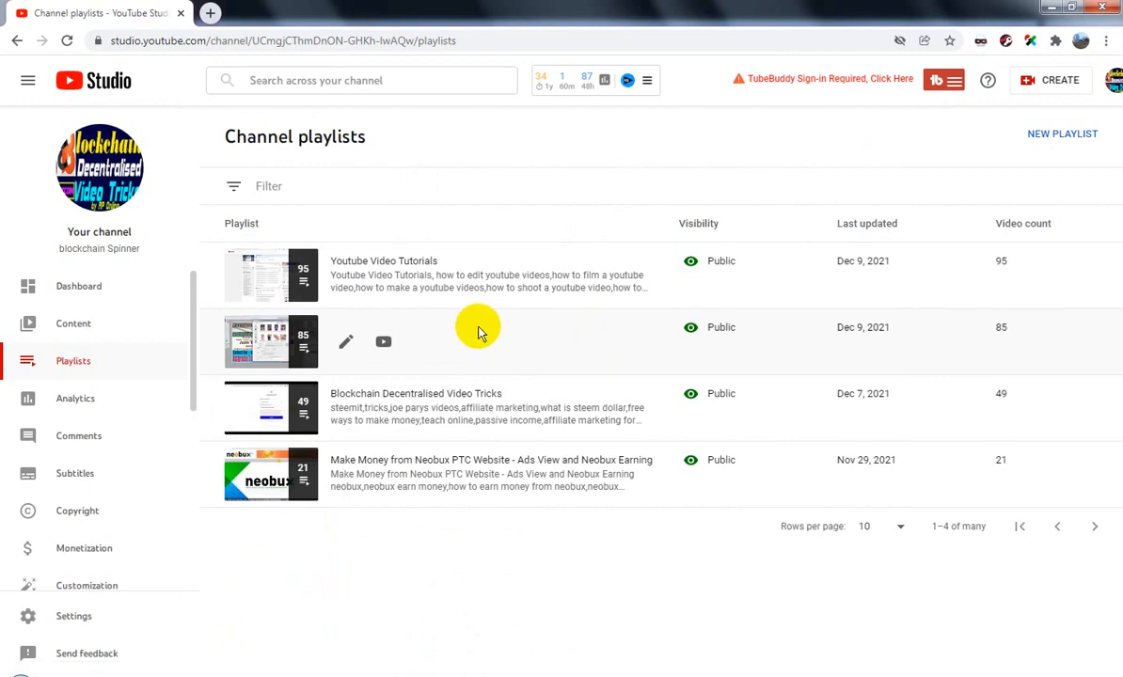
- Add a single-playlist featured section for "Youtube Video Tutorials" using its link copied from the blockchain Spinner channel
{"action": "right_click", "coordinate": [383, 276]}
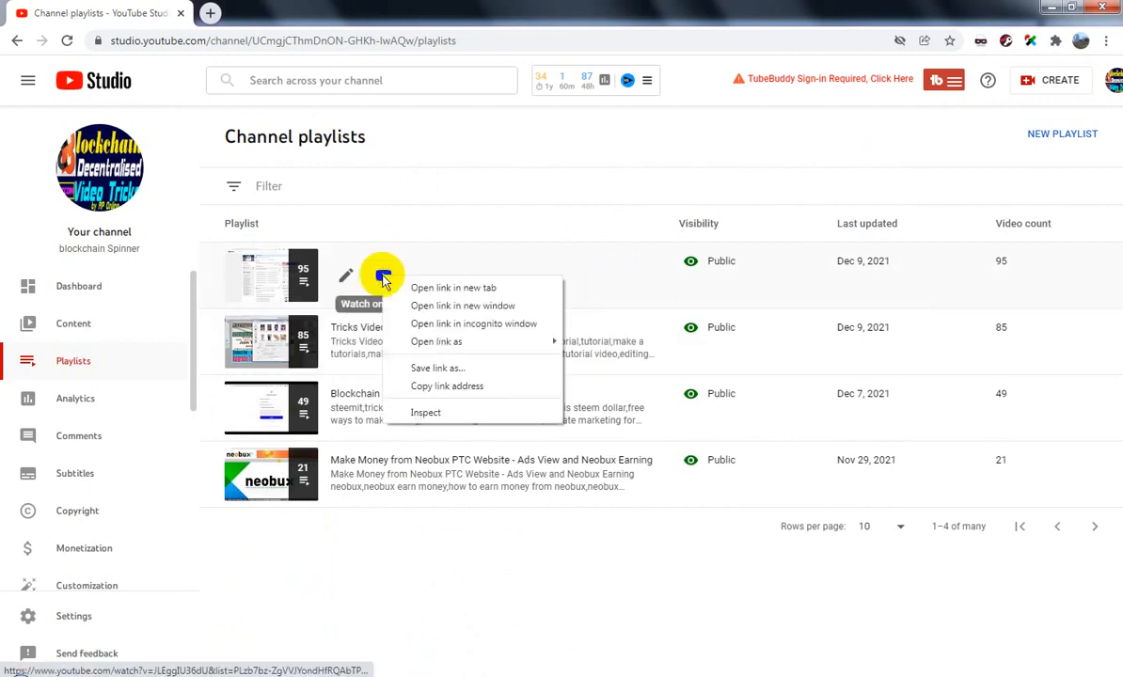
{"action": "left_click", "coordinate": [441, 383]}
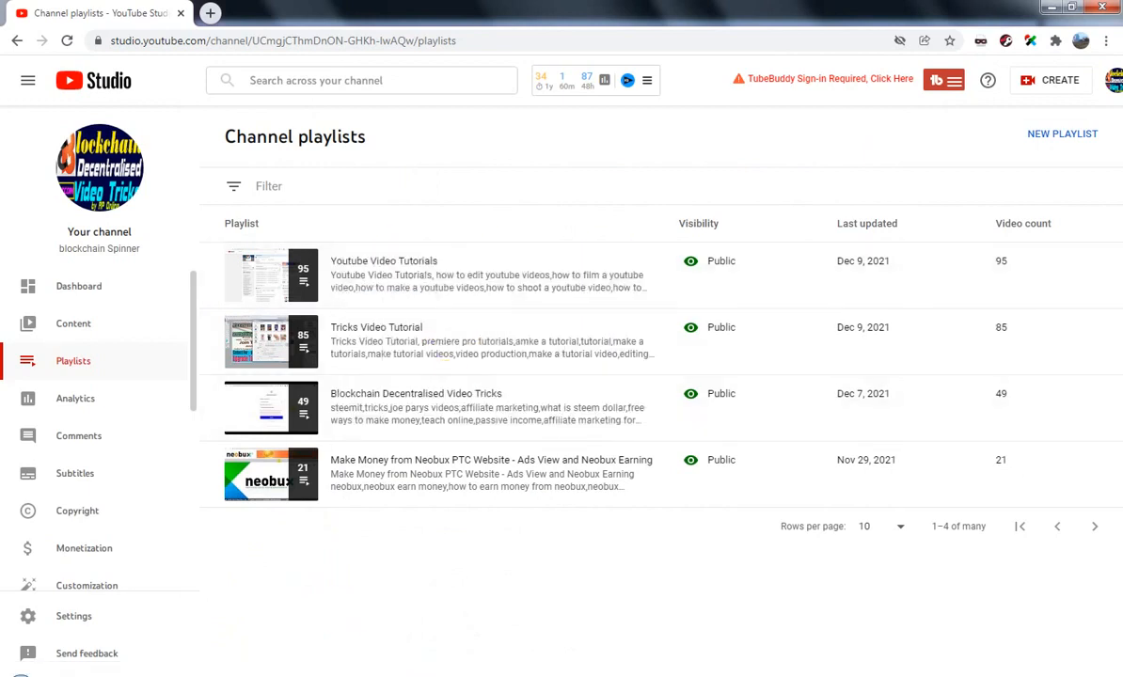
{"action": "key", "text": "alt+Tab"}
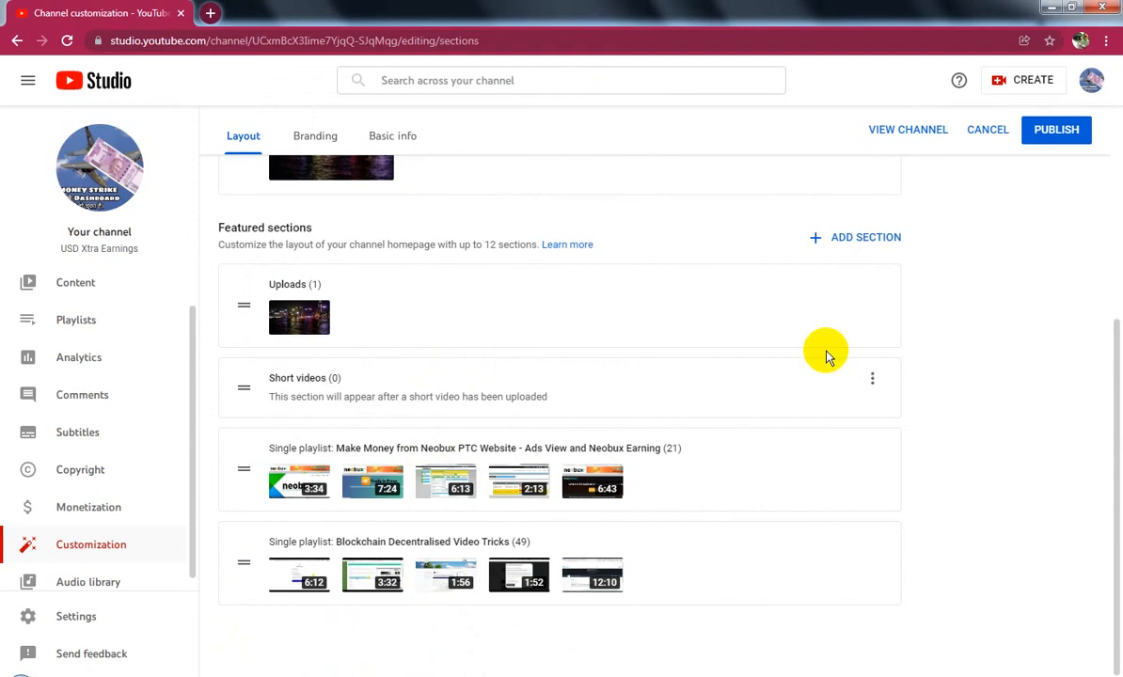
{"action": "left_click", "coordinate": [869, 242]}
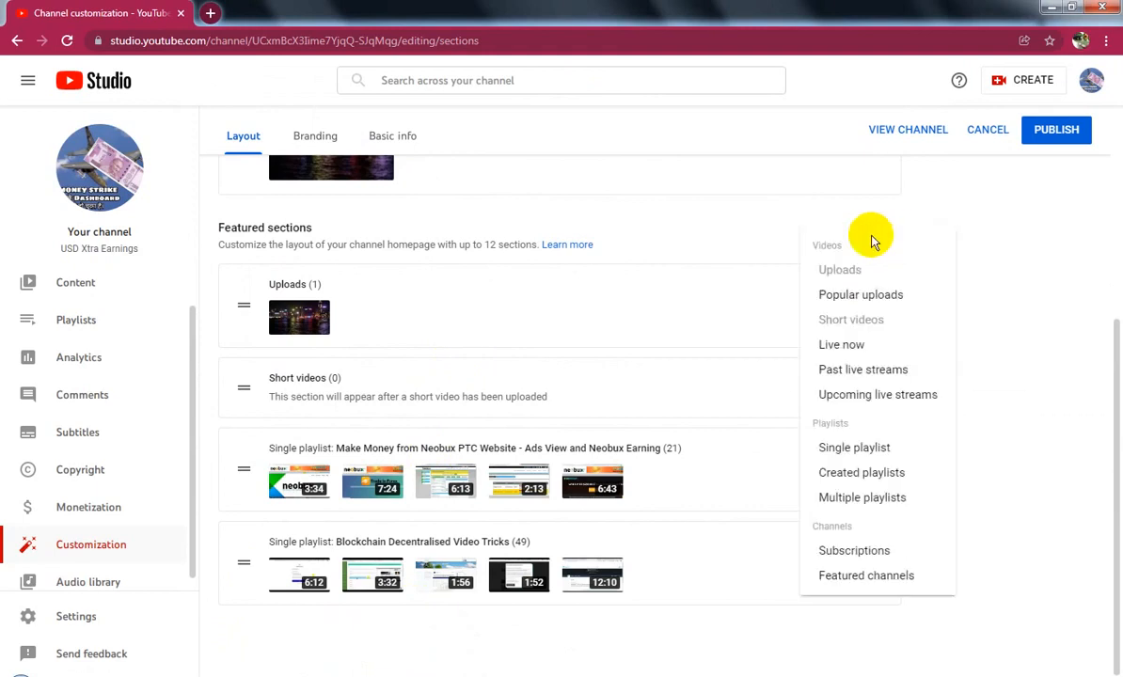
{"action": "left_click", "coordinate": [866, 449]}
{"action": "left_click", "coordinate": [662, 153]}
{"action": "right_click", "coordinate": [668, 157]}
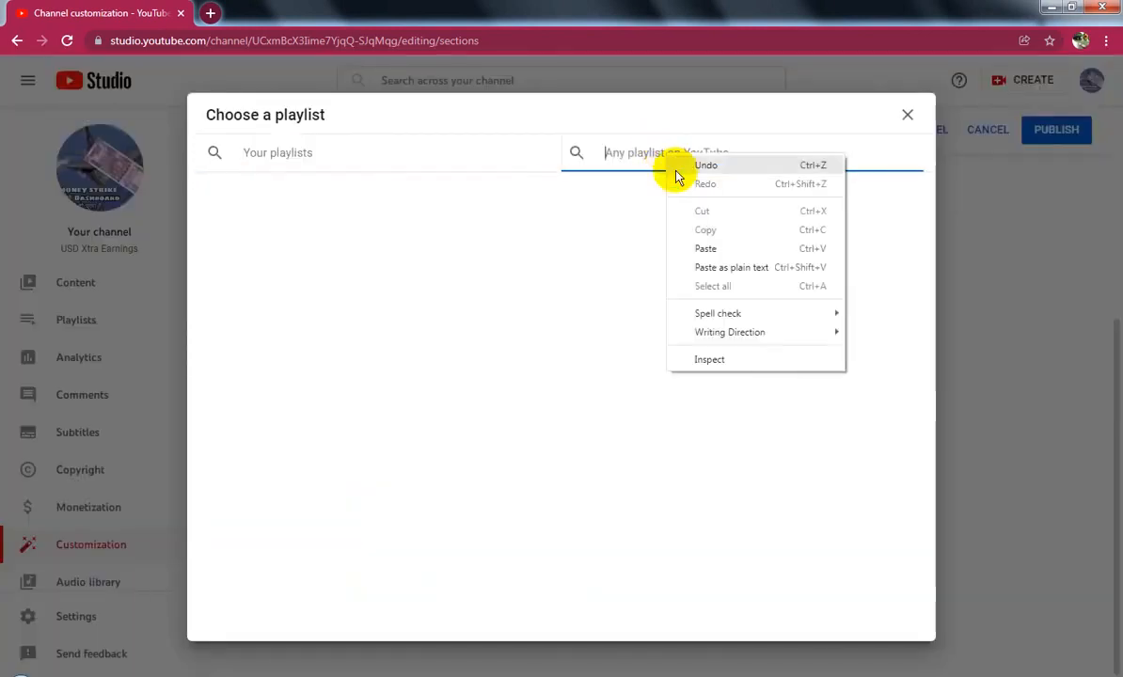
{"action": "left_click", "coordinate": [710, 249]}
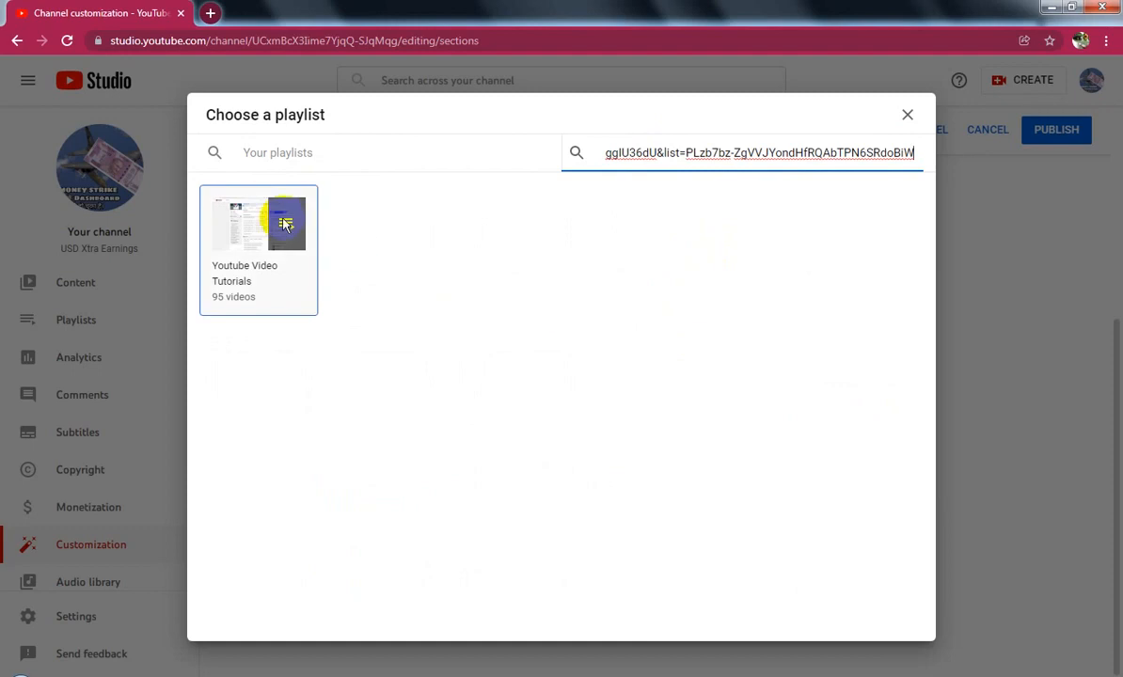
{"action": "left_click", "coordinate": [285, 224]}
{"action": "scroll", "coordinate": [659, 444], "scroll_direction": "down", "scroll_amount": 1}
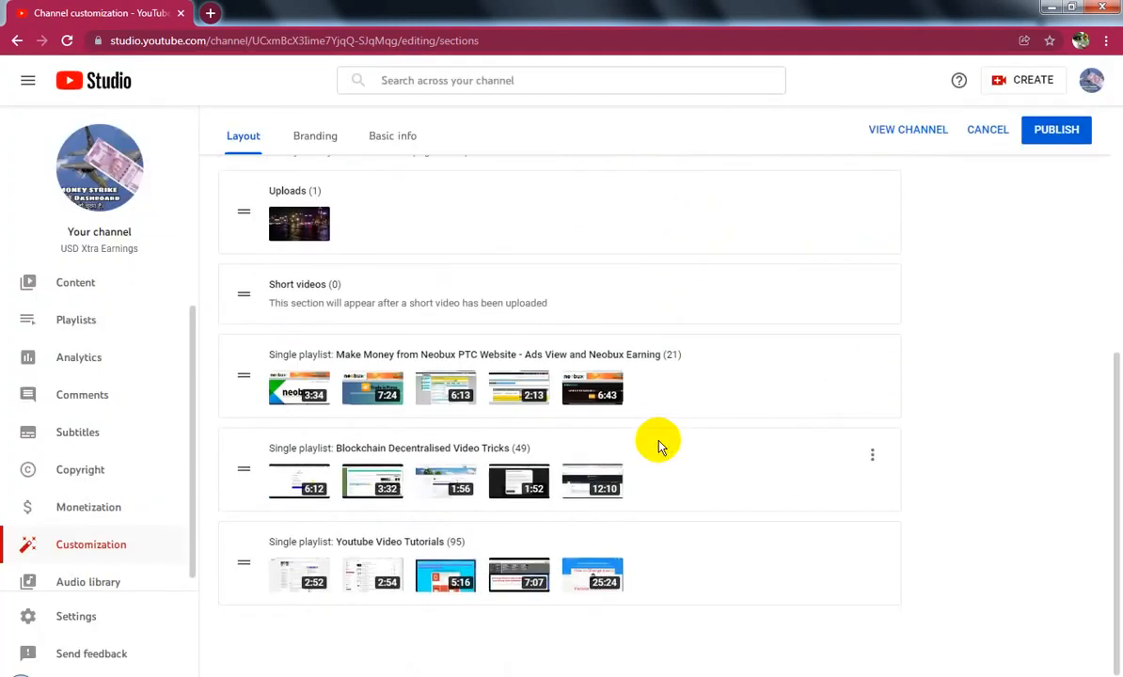
- Reorder the featured sections so the Neobux, Blockchain Decentralised Video Tricks and Youtube Video Tutorials playlists come first, above Uploads
{"action": "scroll", "coordinate": [658, 444], "scroll_direction": "up", "scroll_amount": 2}
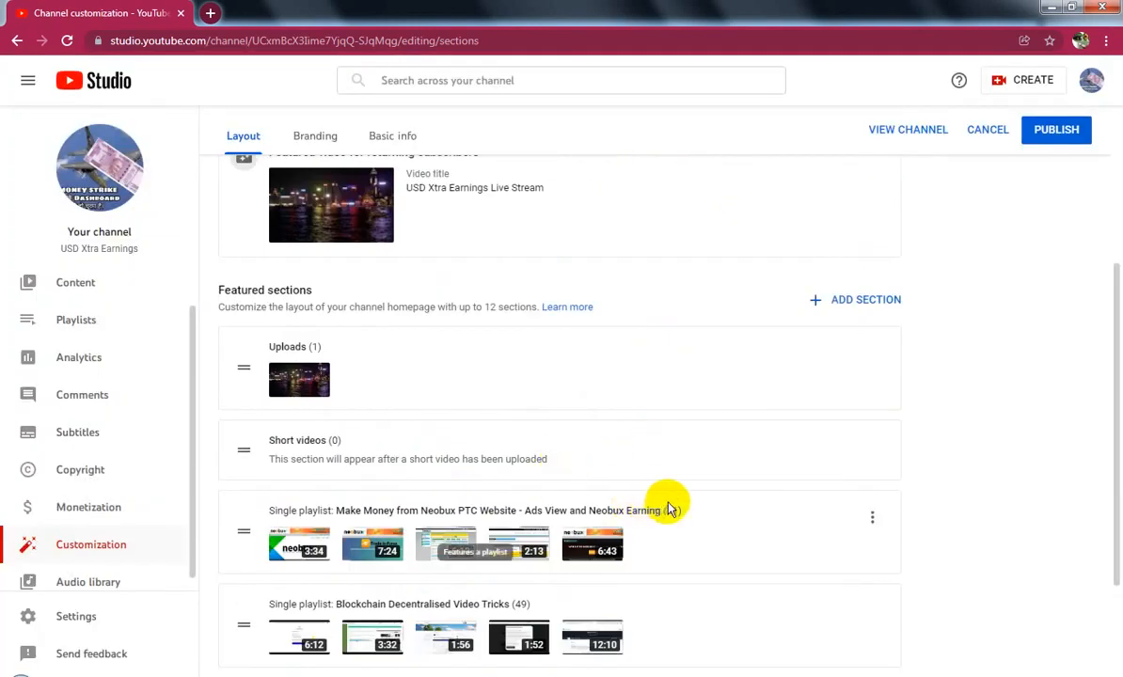
{"action": "left_click_drag", "start_coordinate": [242, 529], "coordinate": [231, 339]}
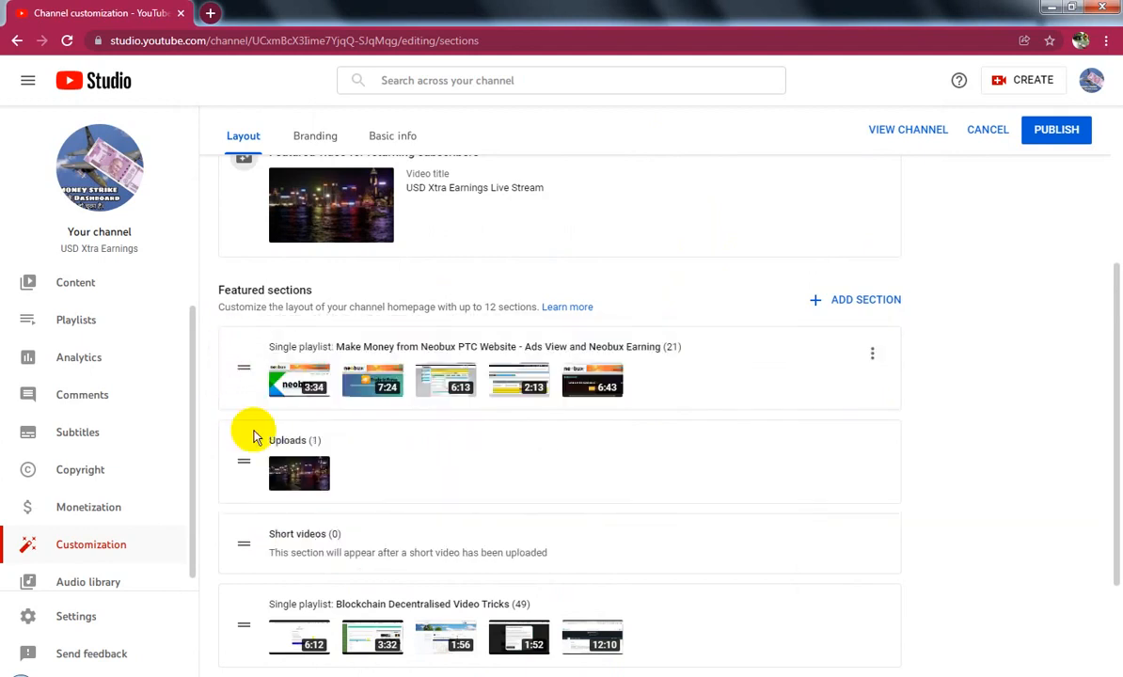
{"action": "left_click_drag", "start_coordinate": [246, 621], "coordinate": [242, 428]}
{"action": "scroll", "coordinate": [271, 597], "scroll_direction": "down", "scroll_amount": 1}
{"action": "left_click_drag", "start_coordinate": [243, 642], "coordinate": [250, 432]}
{"action": "scroll", "coordinate": [652, 489], "scroll_direction": "down", "scroll_amount": 1}
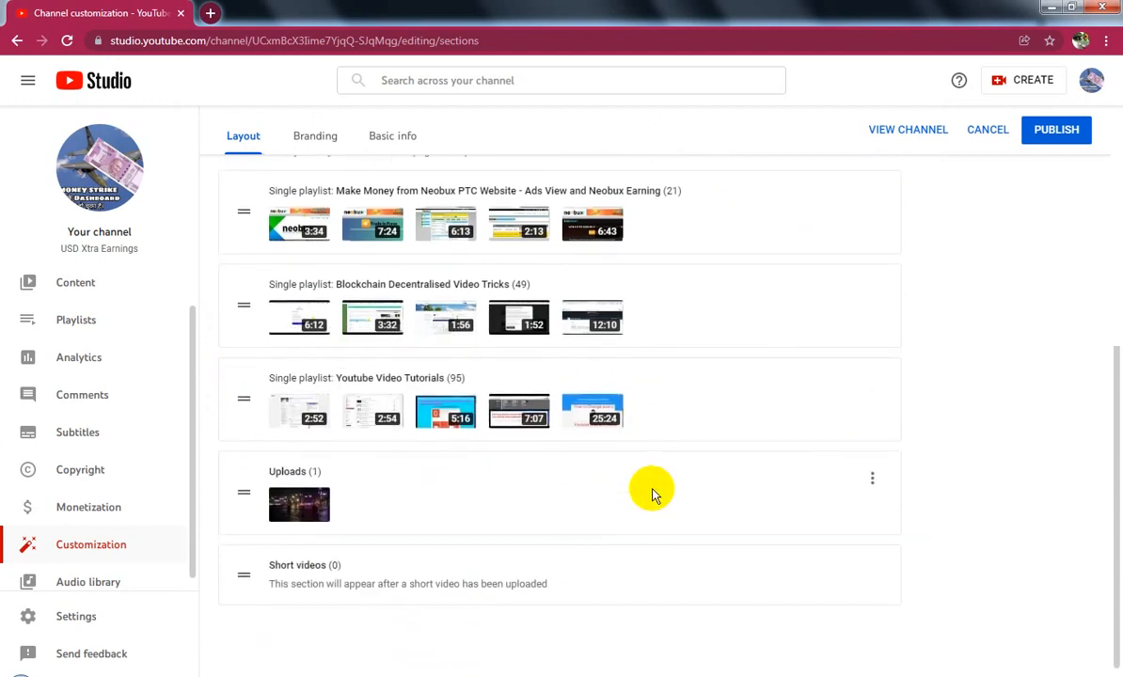
- Review the homepage layout and publish the channel customization changes
{"action": "scroll", "coordinate": [656, 496], "scroll_direction": "up", "scroll_amount": 1}
{"action": "scroll", "coordinate": [656, 496], "scroll_direction": "up", "scroll_amount": 3}
{"action": "scroll", "coordinate": [656, 495], "scroll_direction": "down", "scroll_amount": 4}
{"action": "scroll", "coordinate": [870, 461], "scroll_direction": "up", "scroll_amount": 2}
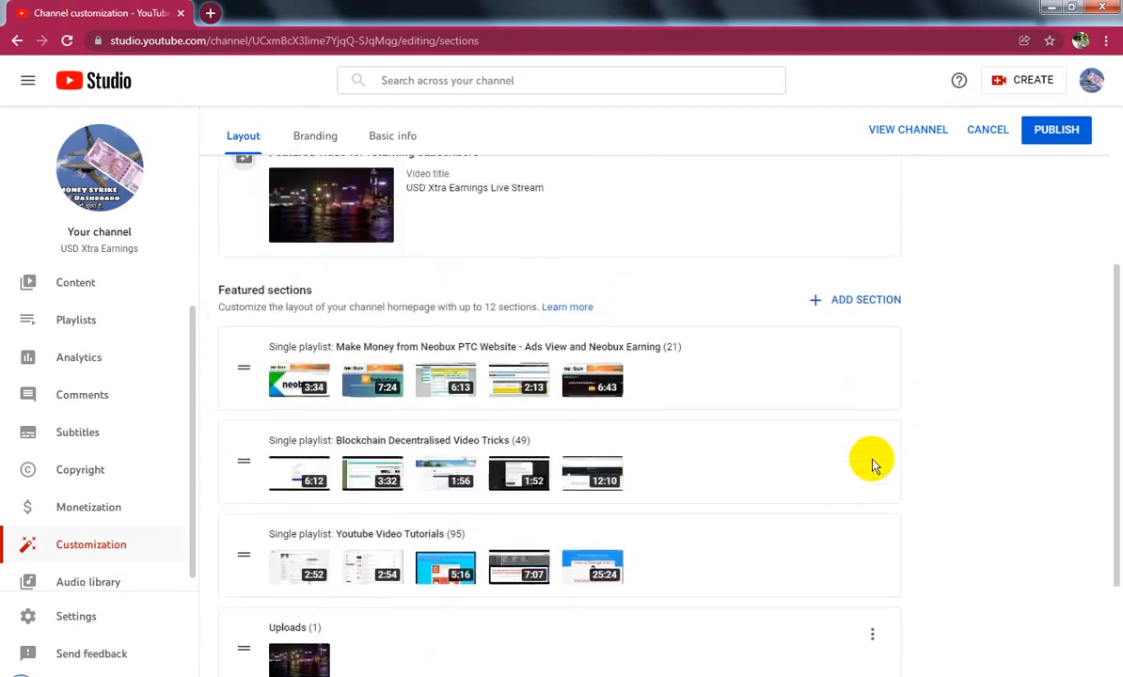
{"action": "left_click", "coordinate": [1059, 135]}
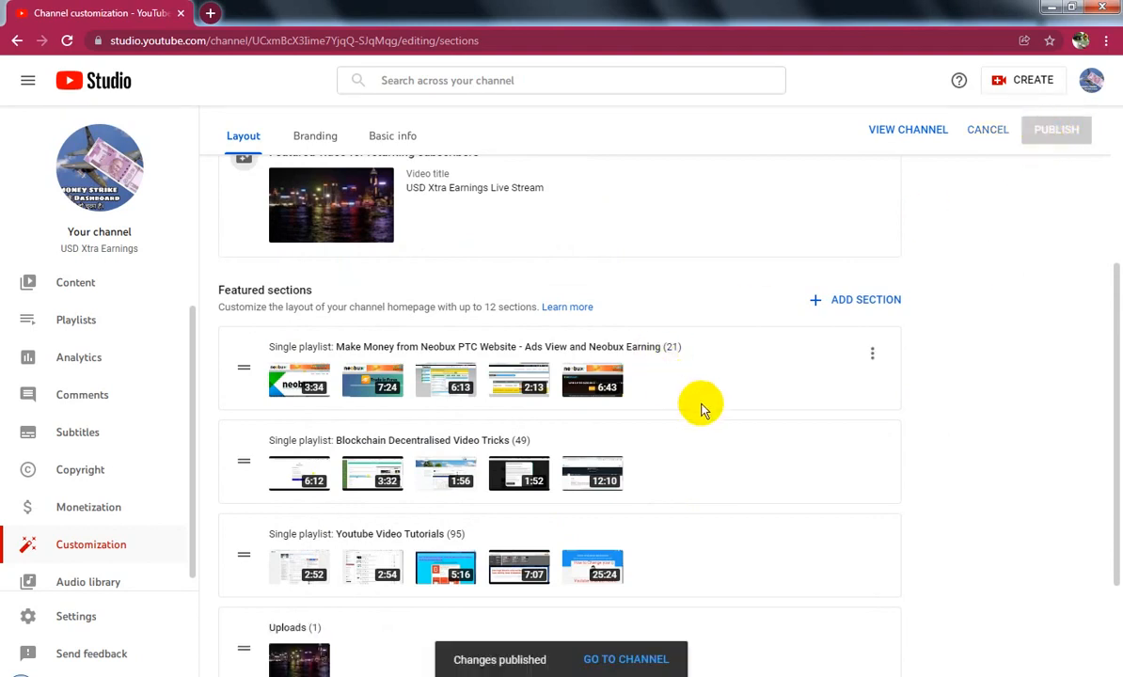
- Start a new Featured channels section for the channel homepage and title it "USD Earning"
{"action": "scroll", "coordinate": [715, 405], "scroll_direction": "down", "scroll_amount": 2}
{"action": "scroll", "coordinate": [724, 403], "scroll_direction": "up", "scroll_amount": 2}
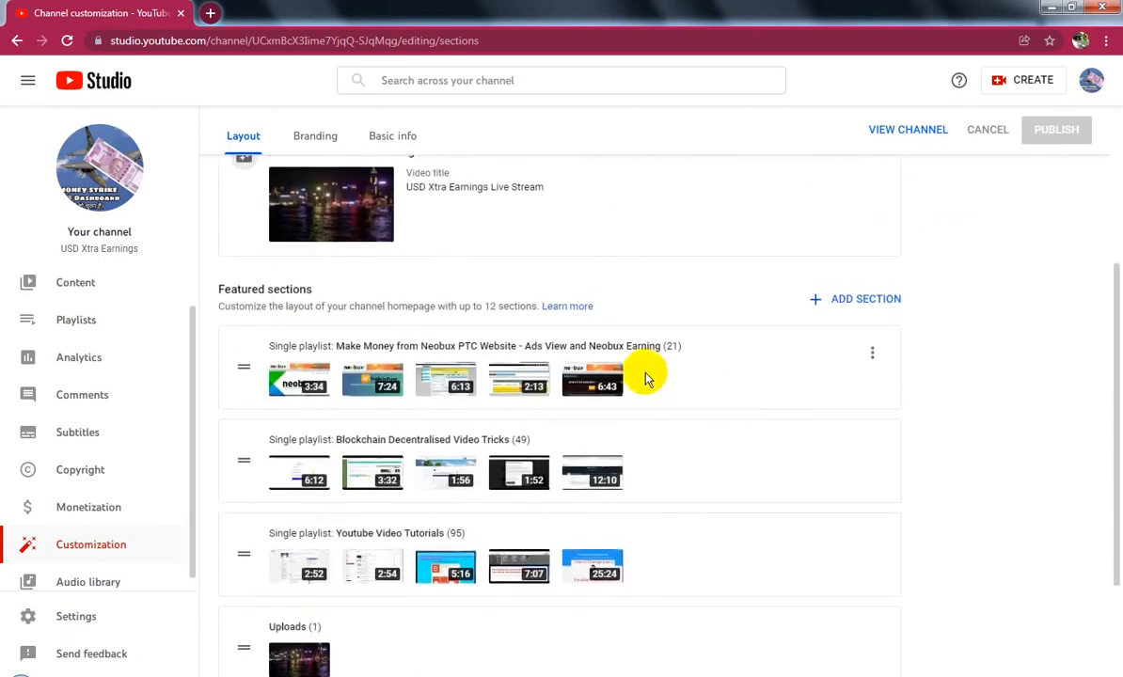
{"action": "scroll", "coordinate": [645, 379], "scroll_direction": "down", "scroll_amount": 2}
{"action": "scroll", "coordinate": [670, 443], "scroll_direction": "up", "scroll_amount": 3}
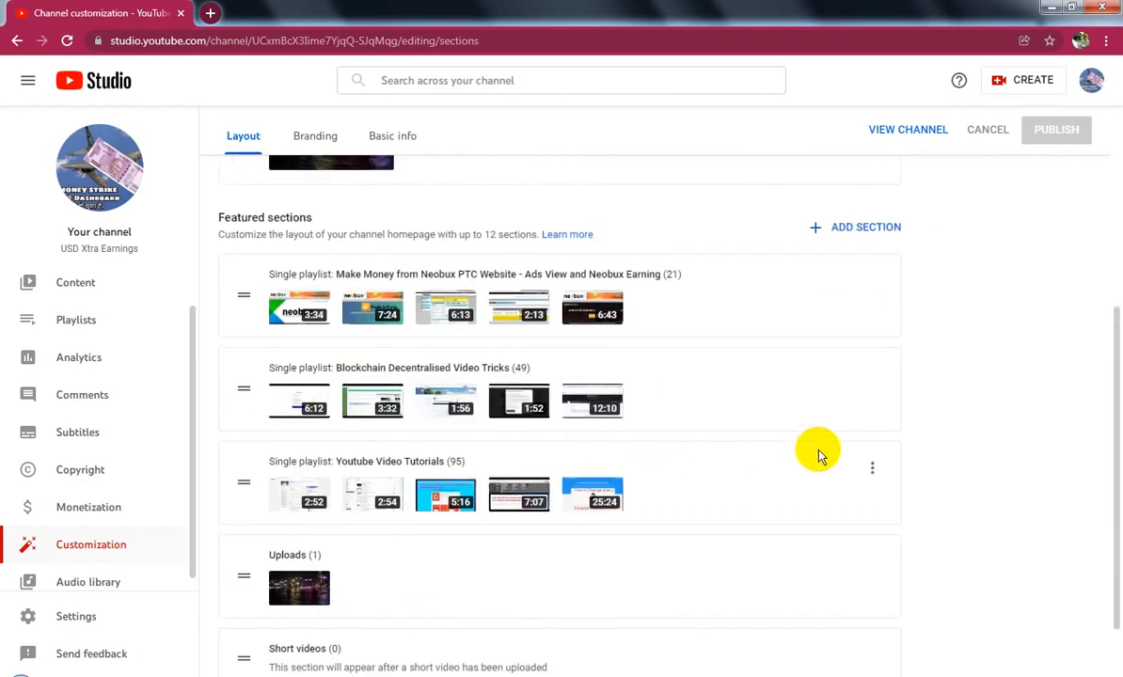
{"action": "left_click", "coordinate": [860, 378]}
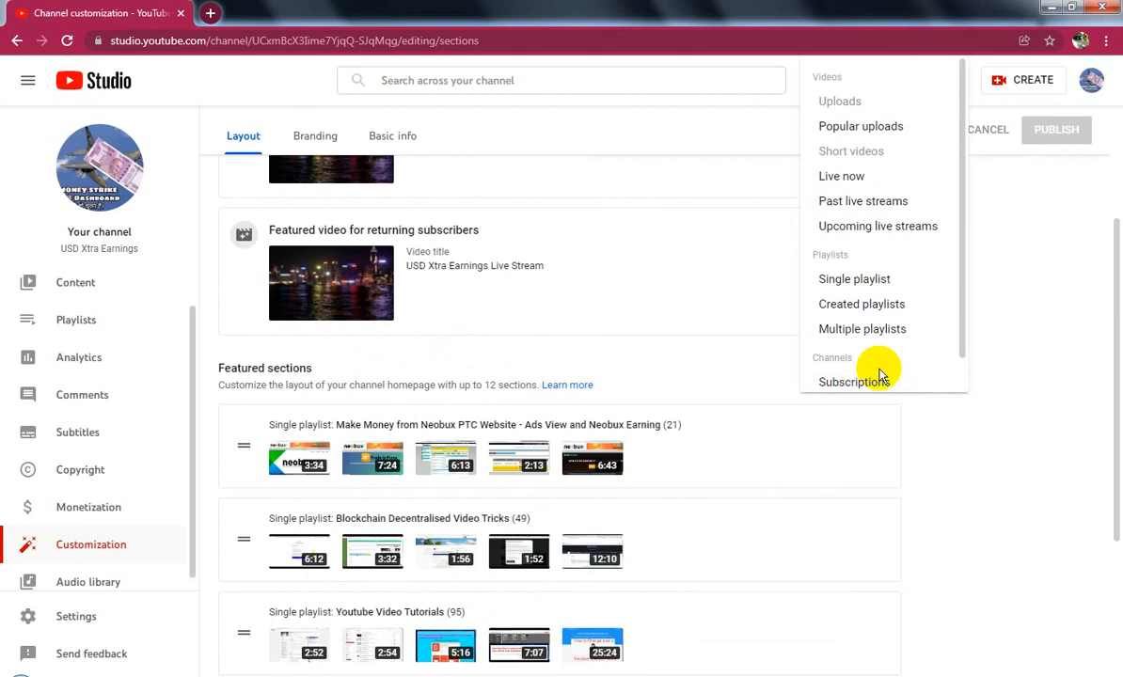
{"action": "scroll", "coordinate": [899, 348], "scroll_direction": "down", "scroll_amount": 1}
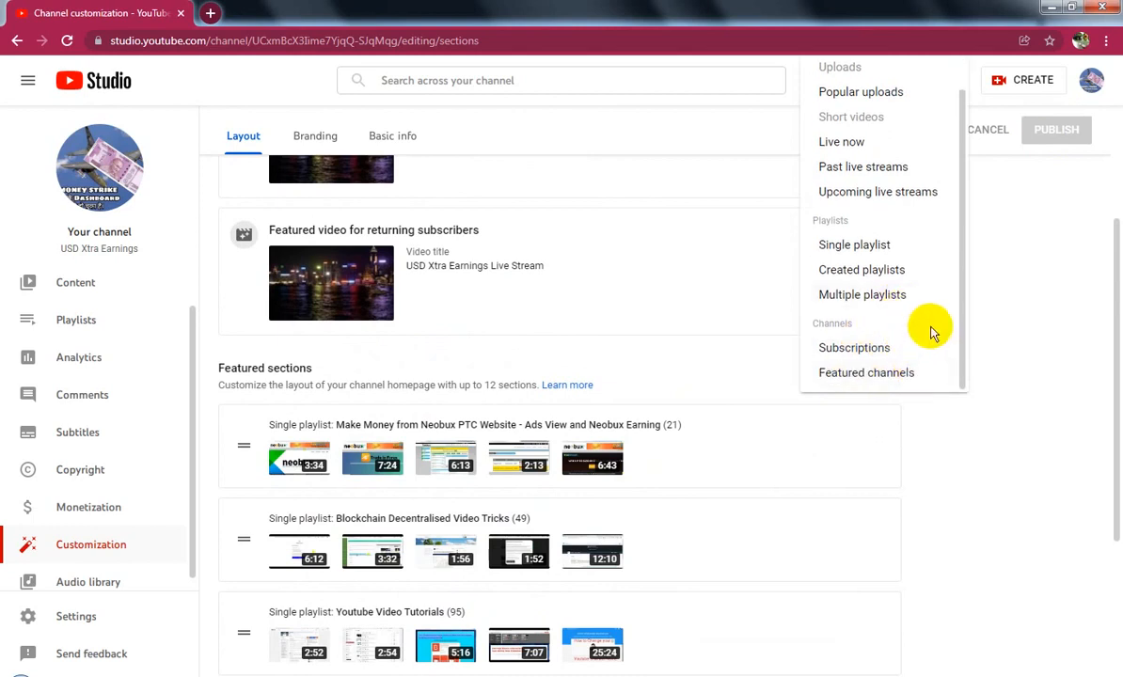
{"action": "left_click", "coordinate": [908, 374]}
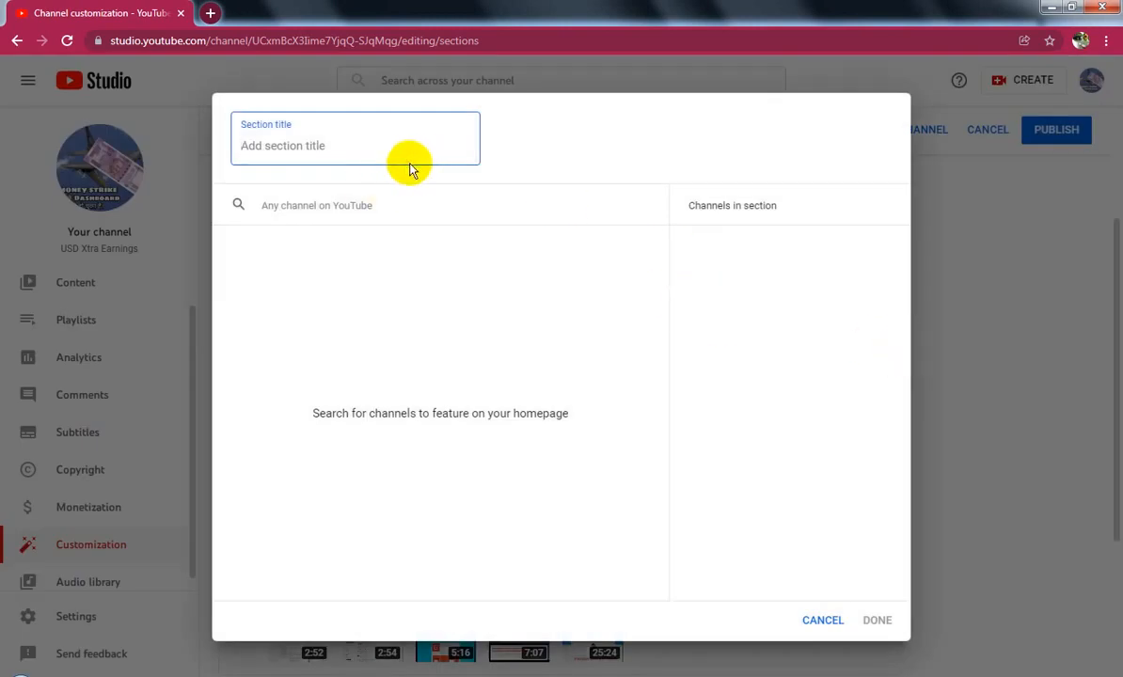
{"action": "type", "text": "U"}
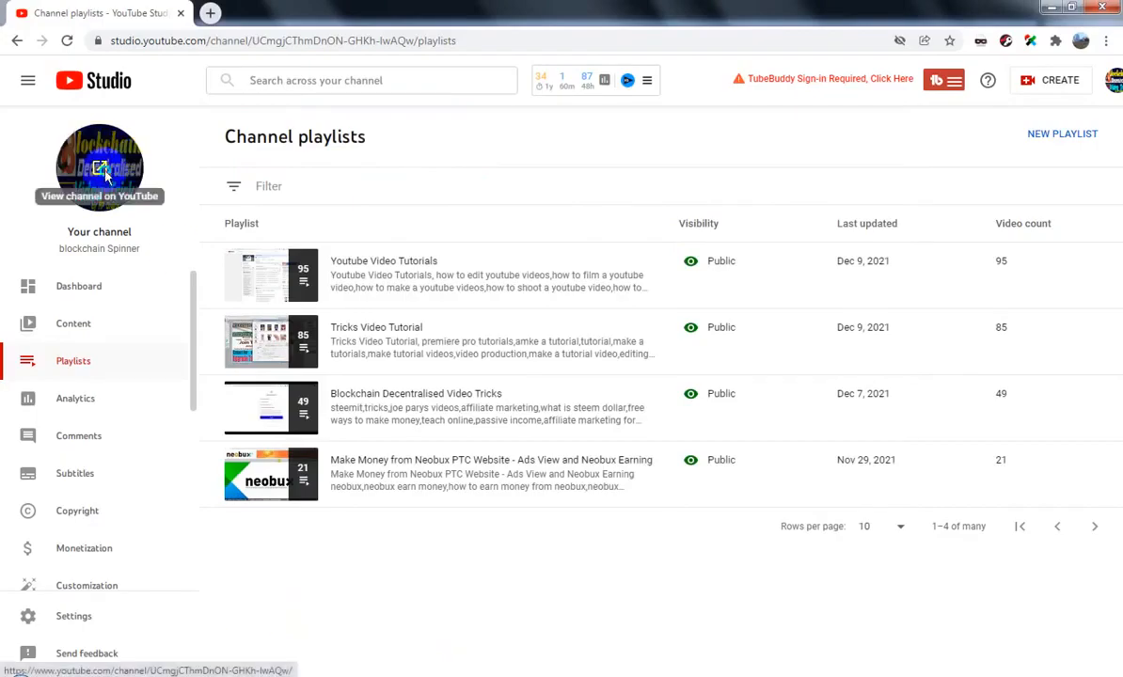
- Copy the blockchain Spinner channel's link, find that channel with it and add it to the USD Earning featured channels section
{"action": "right_click", "coordinate": [102, 170]}
{"action": "left_click", "coordinate": [185, 282]}
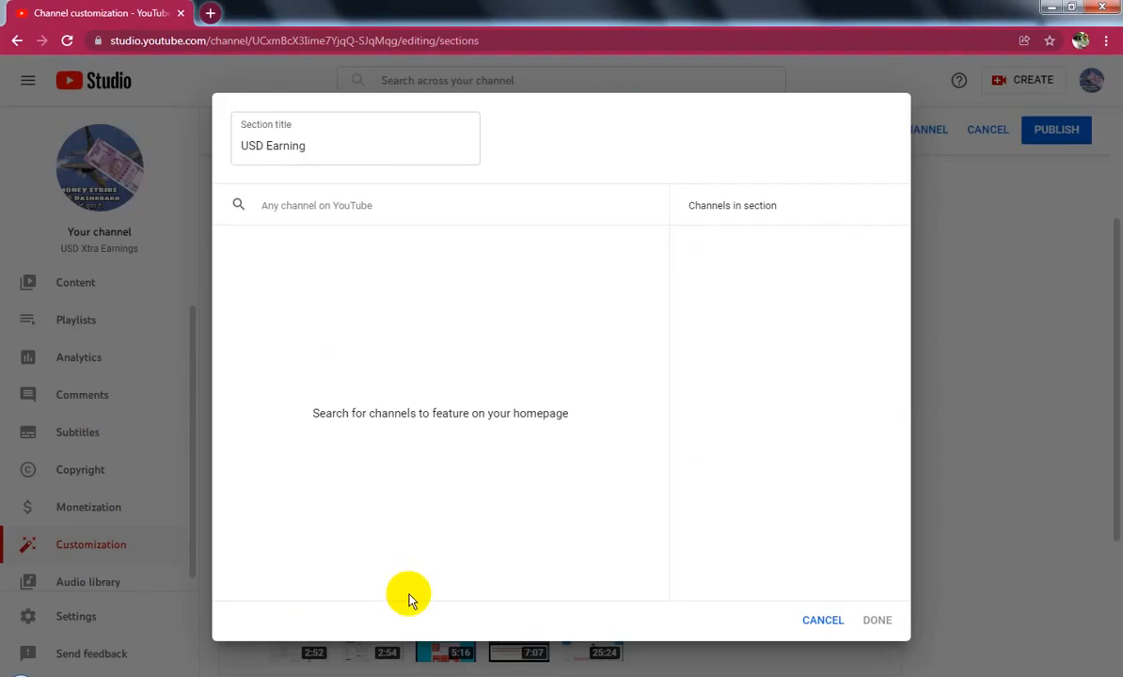
{"action": "left_click", "coordinate": [366, 154]}
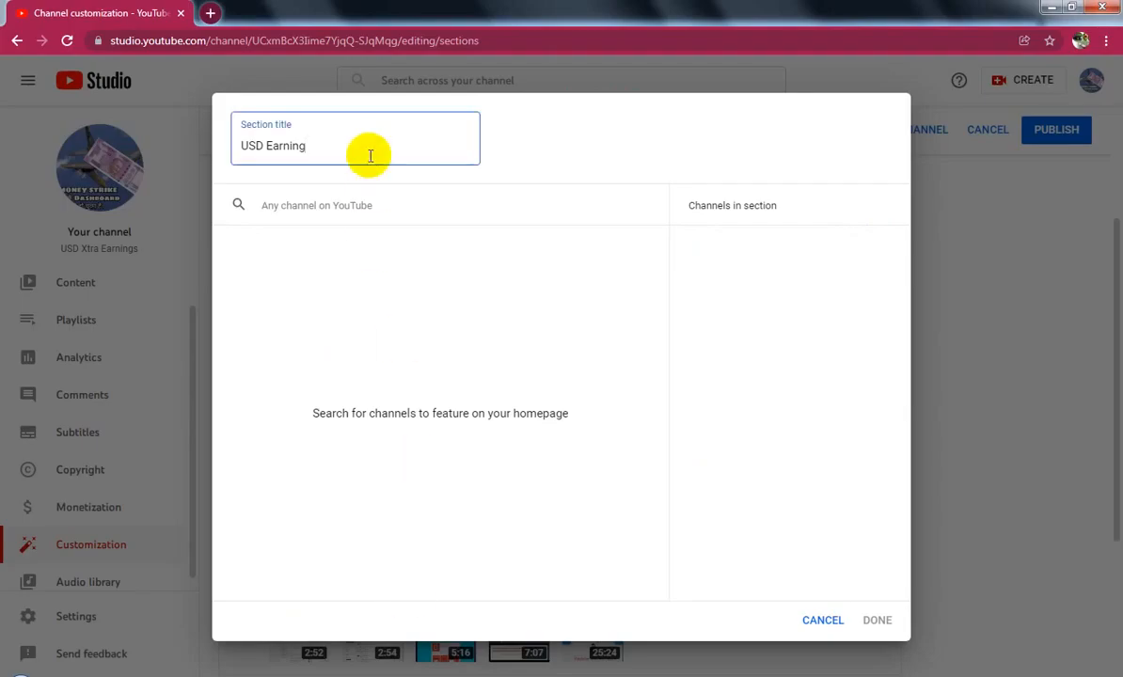
{"action": "left_click", "coordinate": [376, 208]}
{"action": "key", "text": "ctrl+v"}
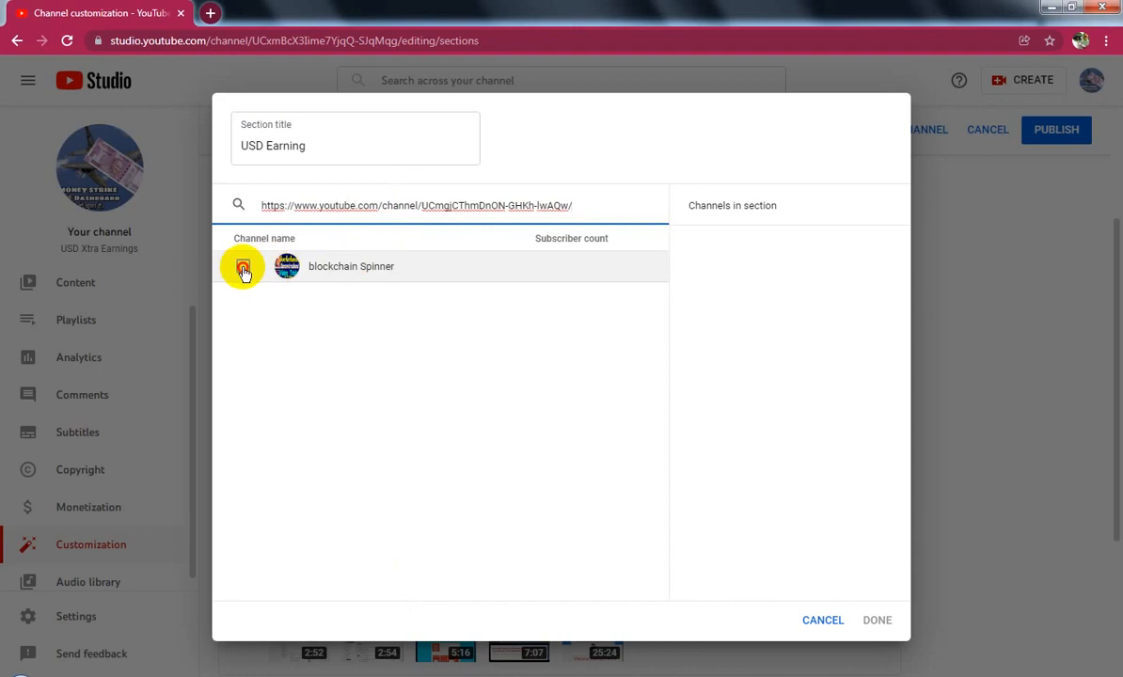
{"action": "left_click", "coordinate": [244, 269]}
{"action": "left_click", "coordinate": [880, 622]}
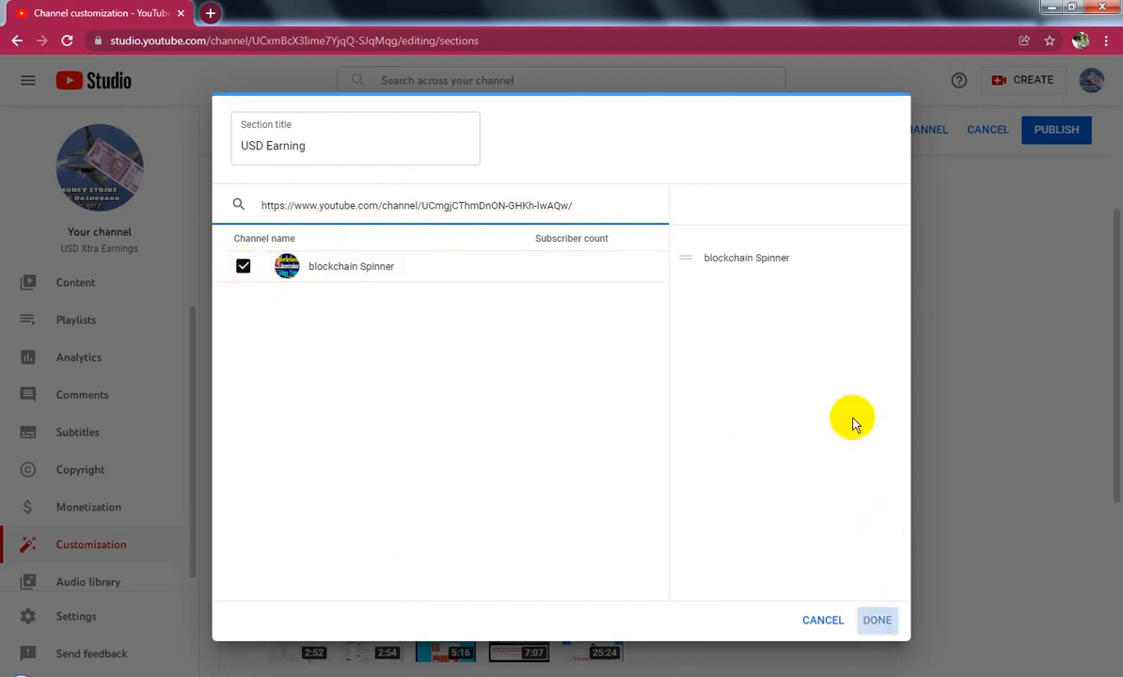
- Add a Popular uploads section to the homepage's featured sections
{"action": "scroll", "coordinate": [857, 424], "scroll_direction": "down", "scroll_amount": 4}
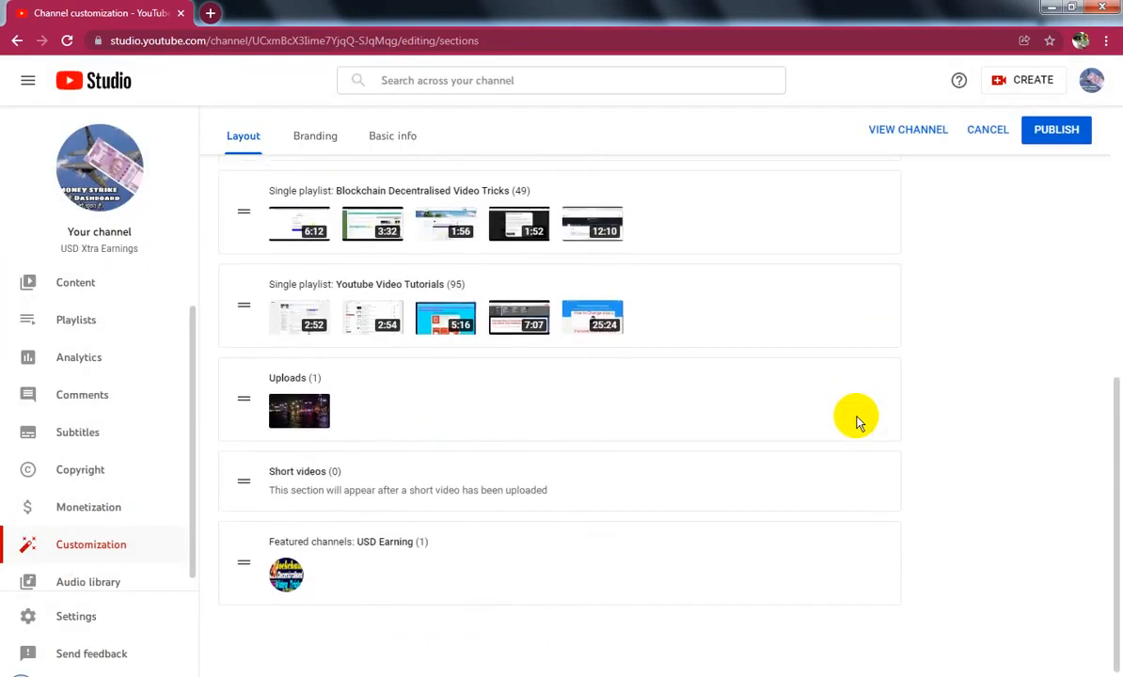
{"action": "scroll", "coordinate": [856, 421], "scroll_direction": "up", "scroll_amount": 4}
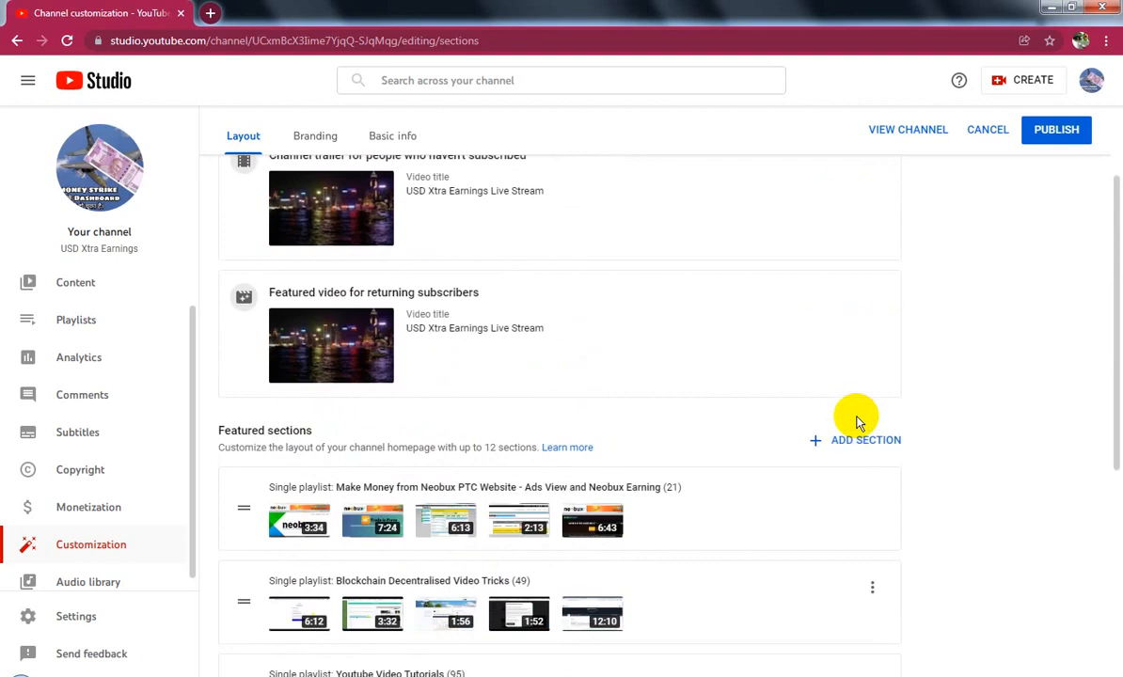
{"action": "scroll", "coordinate": [856, 422], "scroll_direction": "down", "scroll_amount": 3}
{"action": "left_click", "coordinate": [882, 206]}
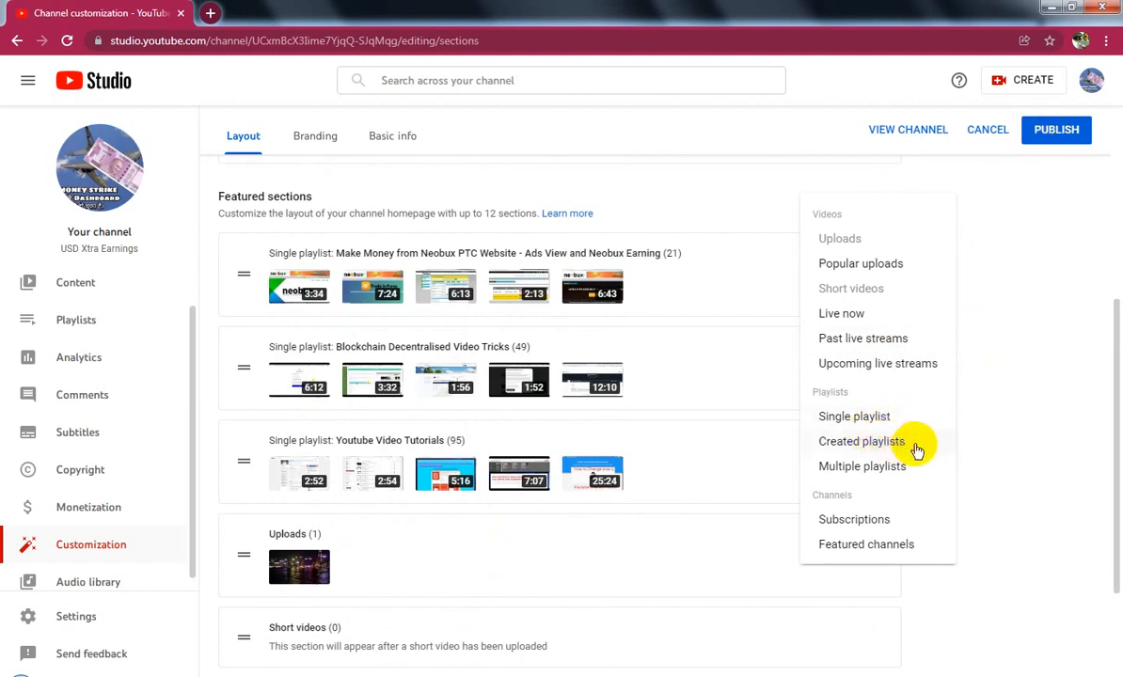
{"action": "left_click", "coordinate": [873, 266]}
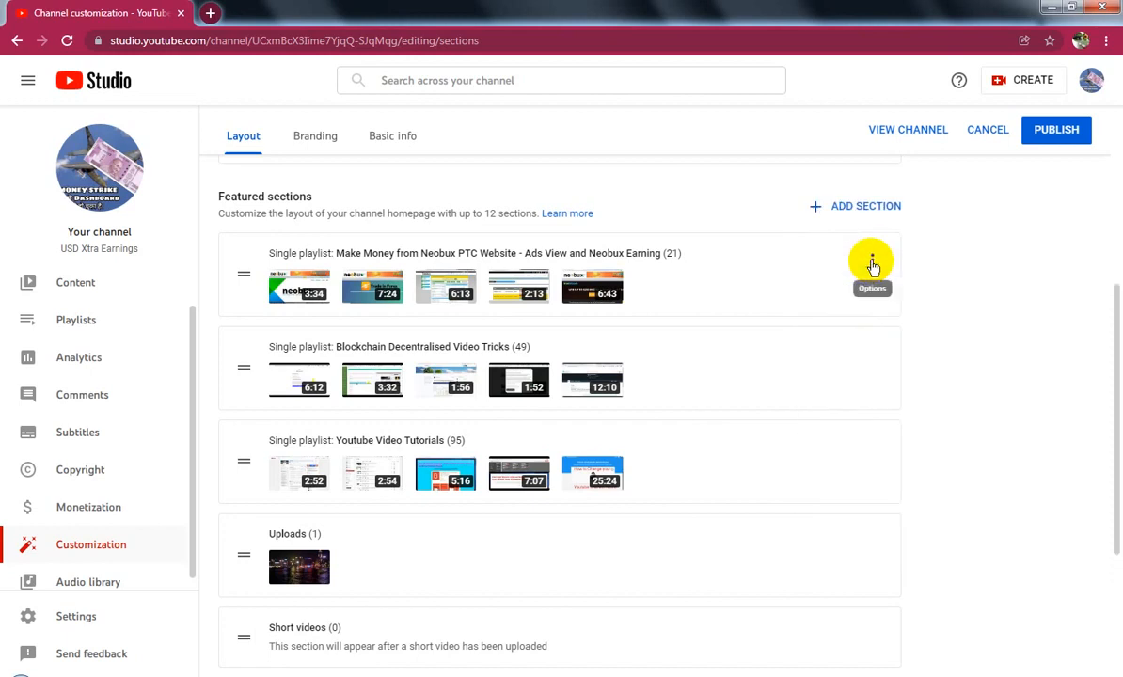
- Review the featured sections list and remove the Popular uploads section from it
{"action": "scroll", "coordinate": [612, 457], "scroll_direction": "down", "scroll_amount": 3}
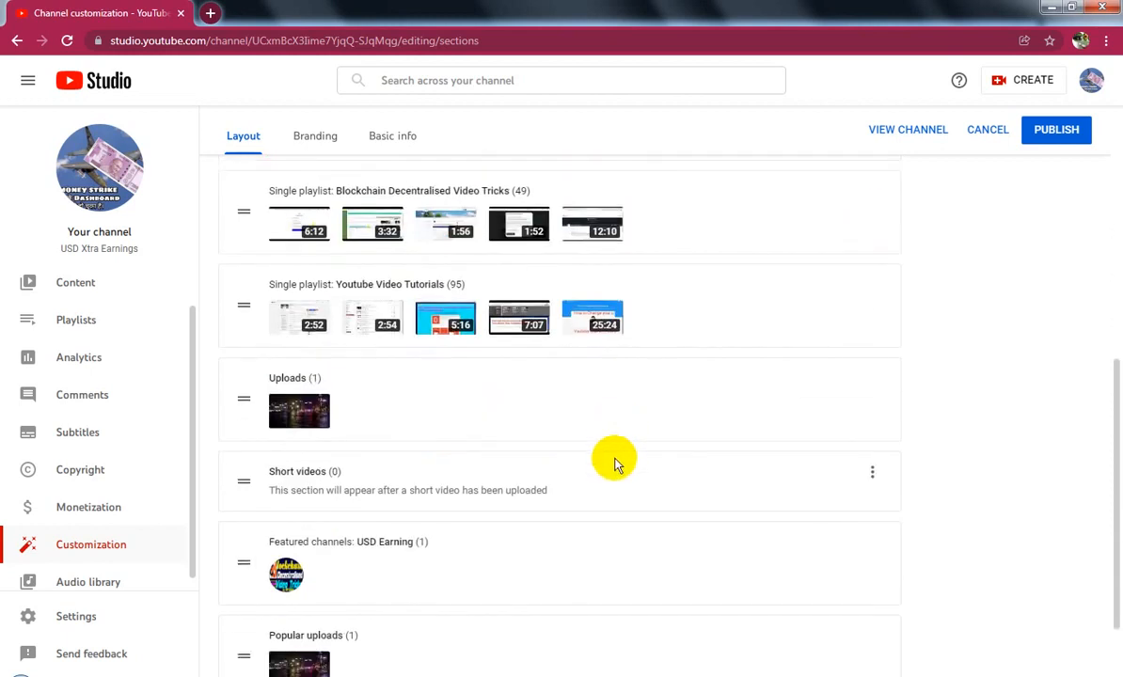
{"action": "scroll", "coordinate": [616, 464], "scroll_direction": "down", "scroll_amount": 2}
{"action": "scroll", "coordinate": [616, 464], "scroll_direction": "up", "scroll_amount": 2}
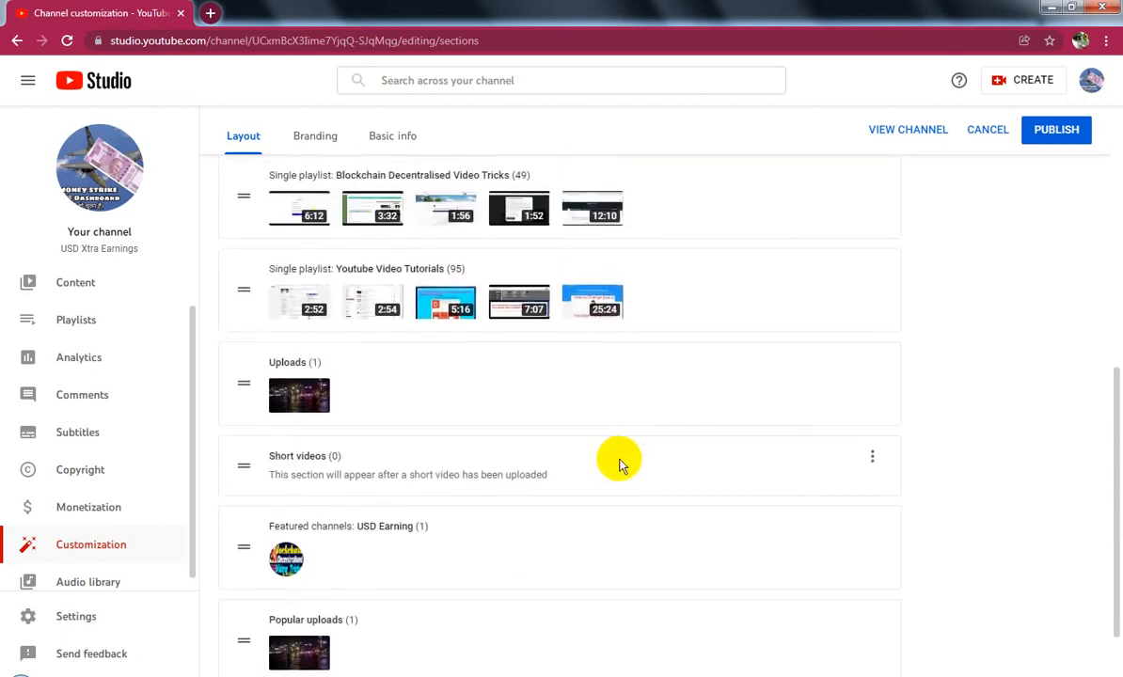
{"action": "scroll", "coordinate": [620, 464], "scroll_direction": "up", "scroll_amount": 3}
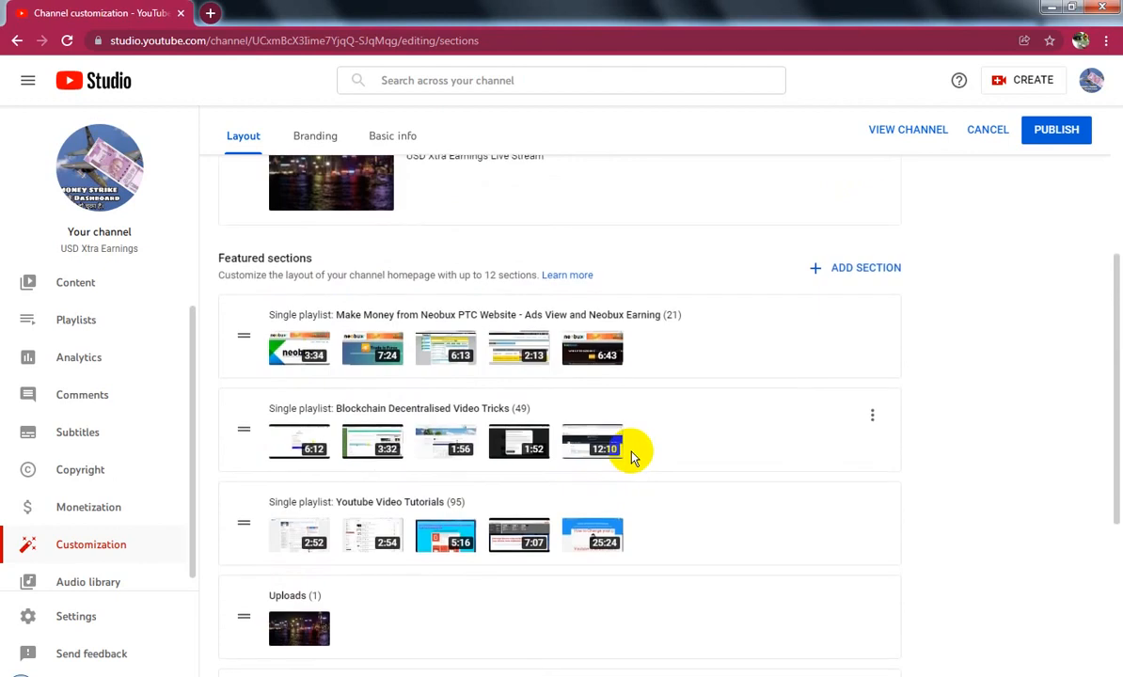
{"action": "scroll", "coordinate": [632, 456], "scroll_direction": "down", "scroll_amount": 5}
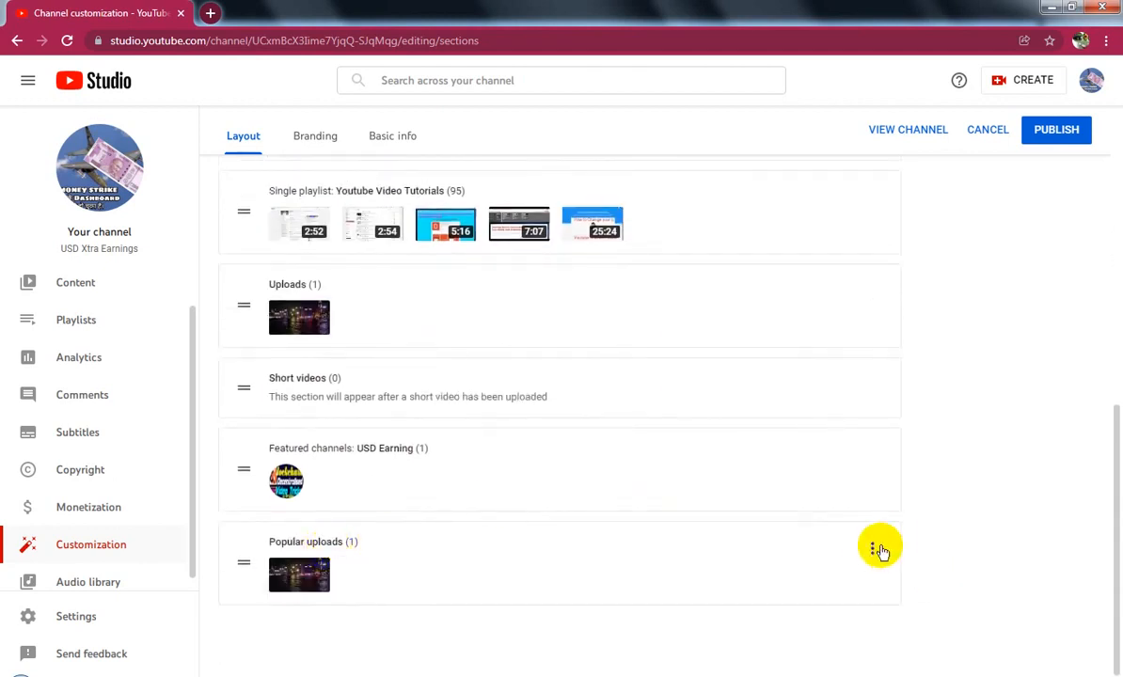
{"action": "left_click", "coordinate": [876, 550]}
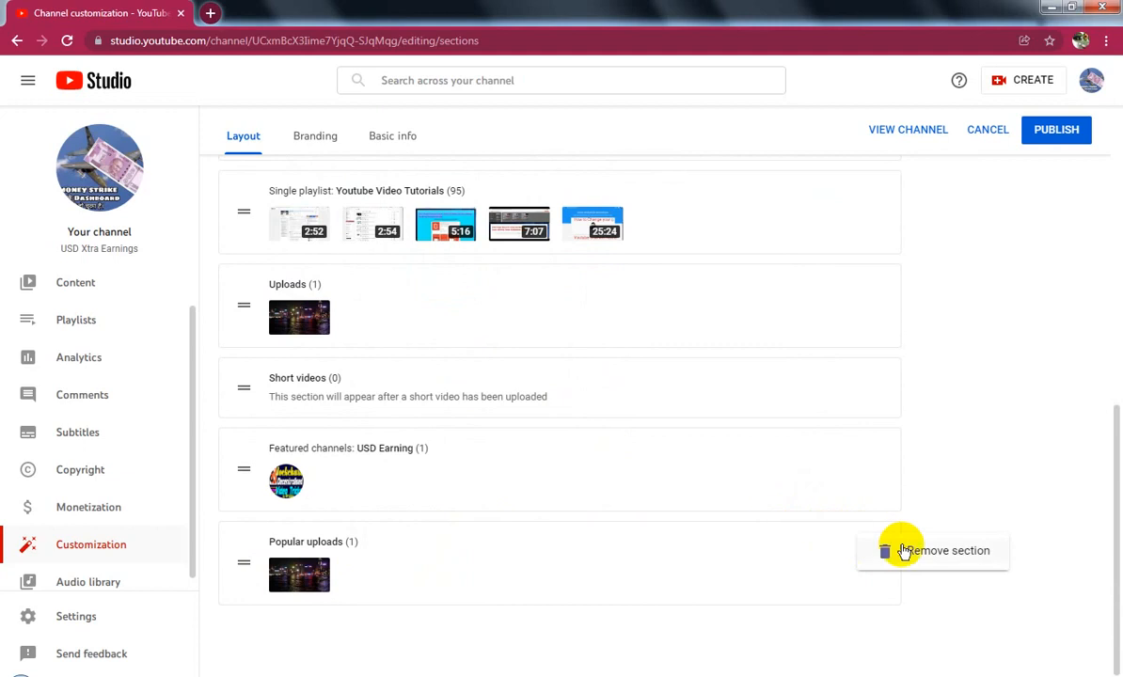
{"action": "left_click", "coordinate": [922, 551]}
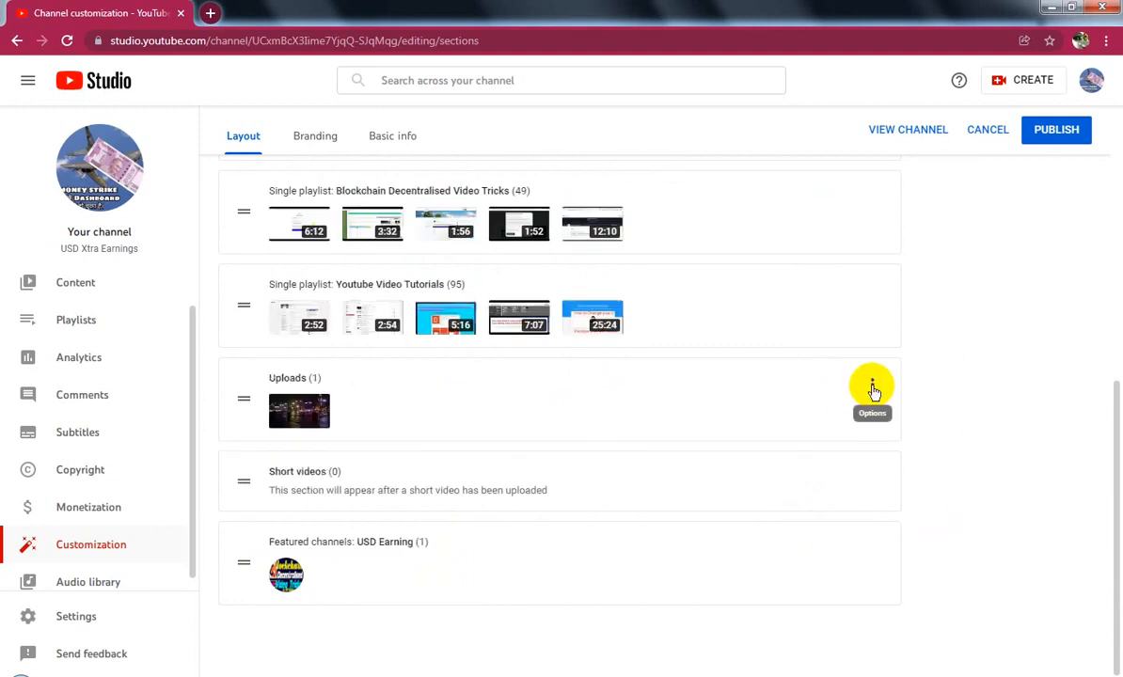
- Keep the Uploads section and publish the channel customization changes
{"action": "left_click", "coordinate": [873, 388]}
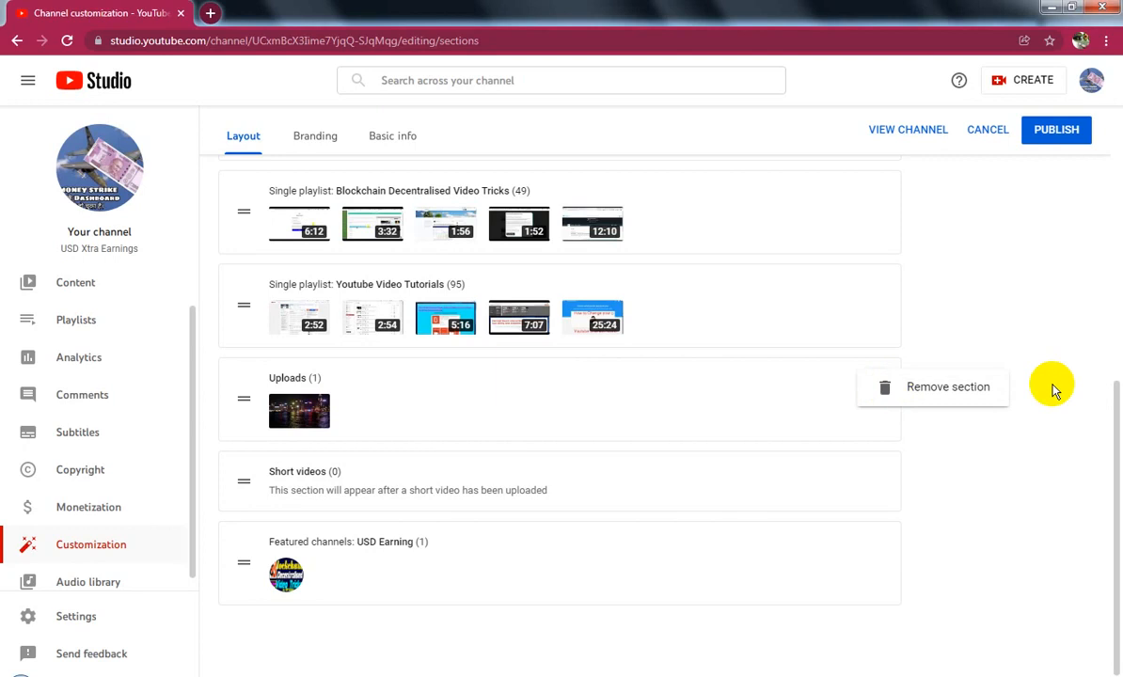
{"action": "left_click", "coordinate": [1025, 282]}
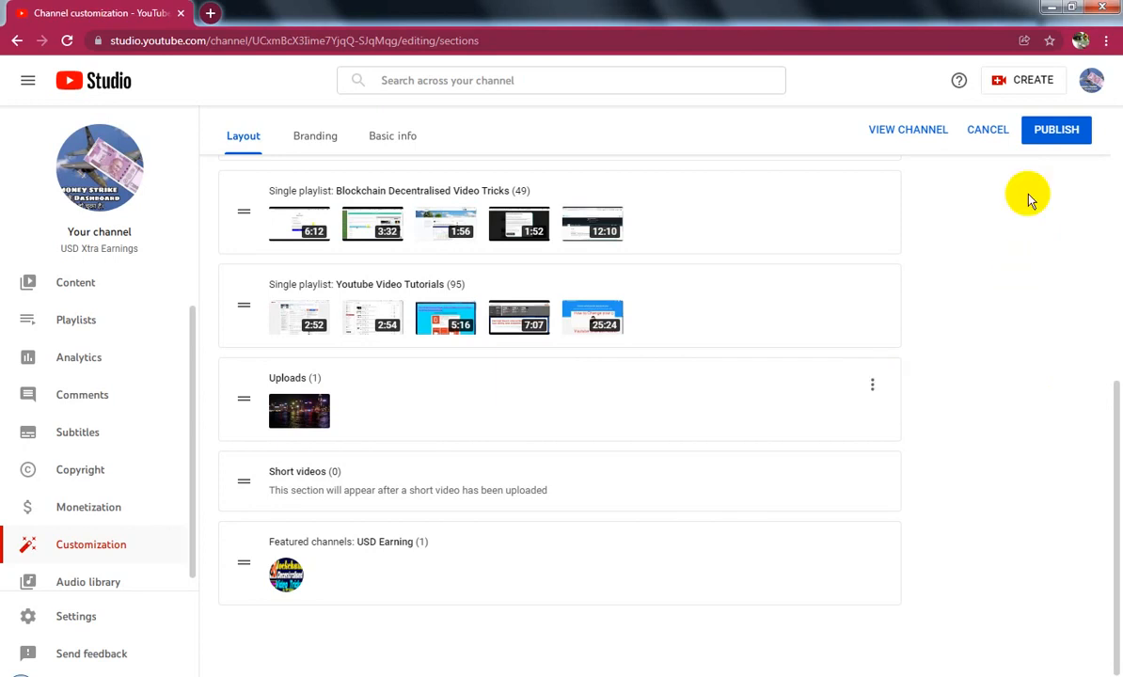
{"action": "left_click", "coordinate": [1056, 131]}
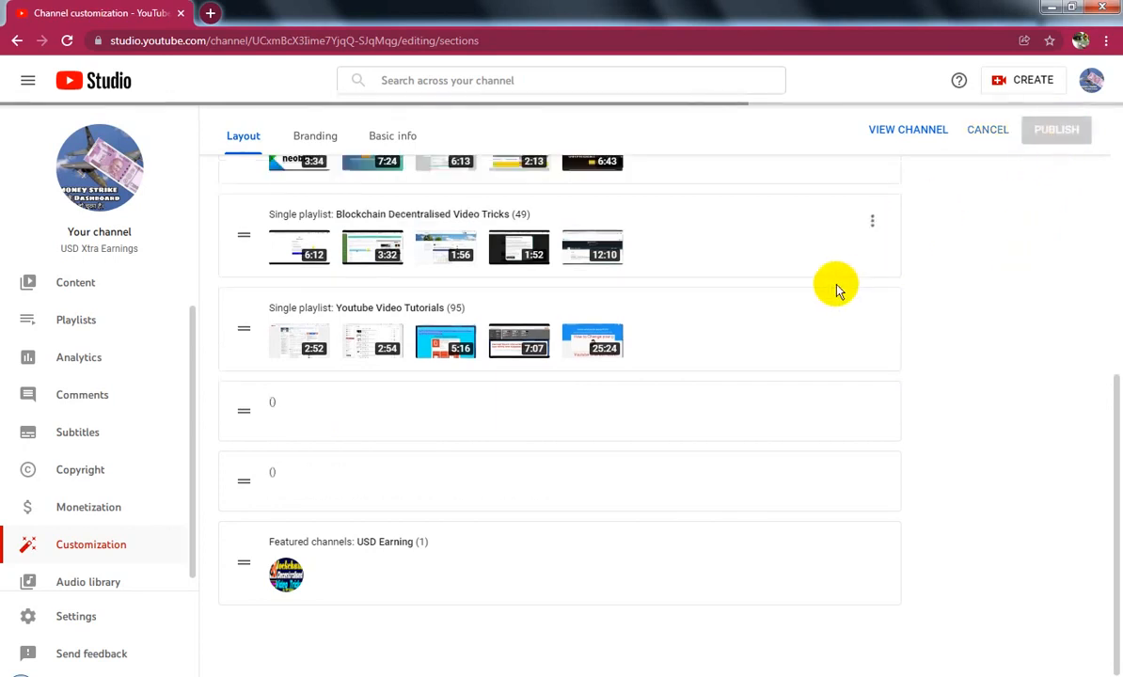
- Open the USD Xtra Earnings channel page on YouTube and check its videos, playlists and channels pages
{"action": "left_click", "coordinate": [111, 181]}
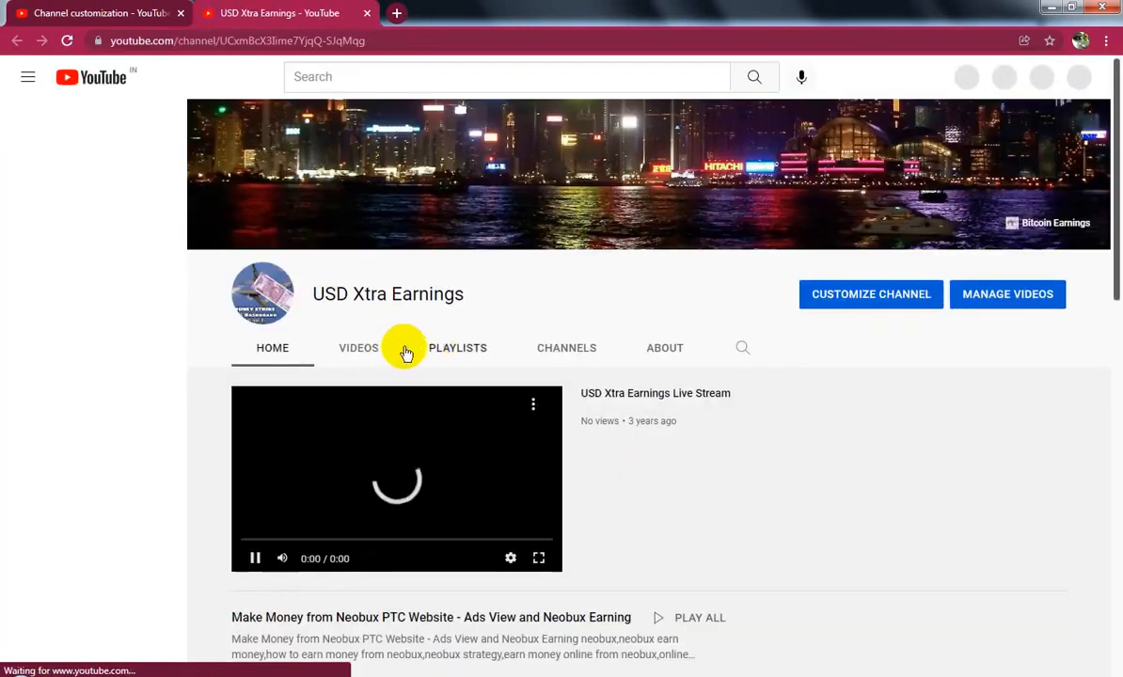
{"action": "left_click", "coordinate": [373, 351]}
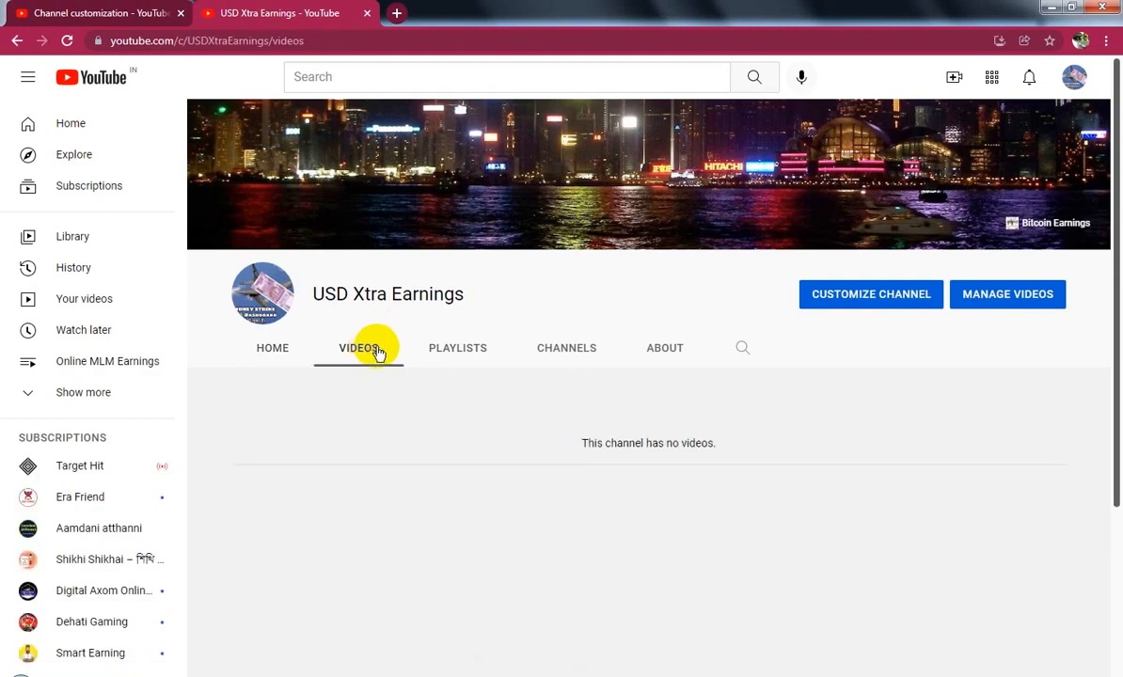
{"action": "scroll", "coordinate": [494, 351], "scroll_direction": "down", "scroll_amount": 3}
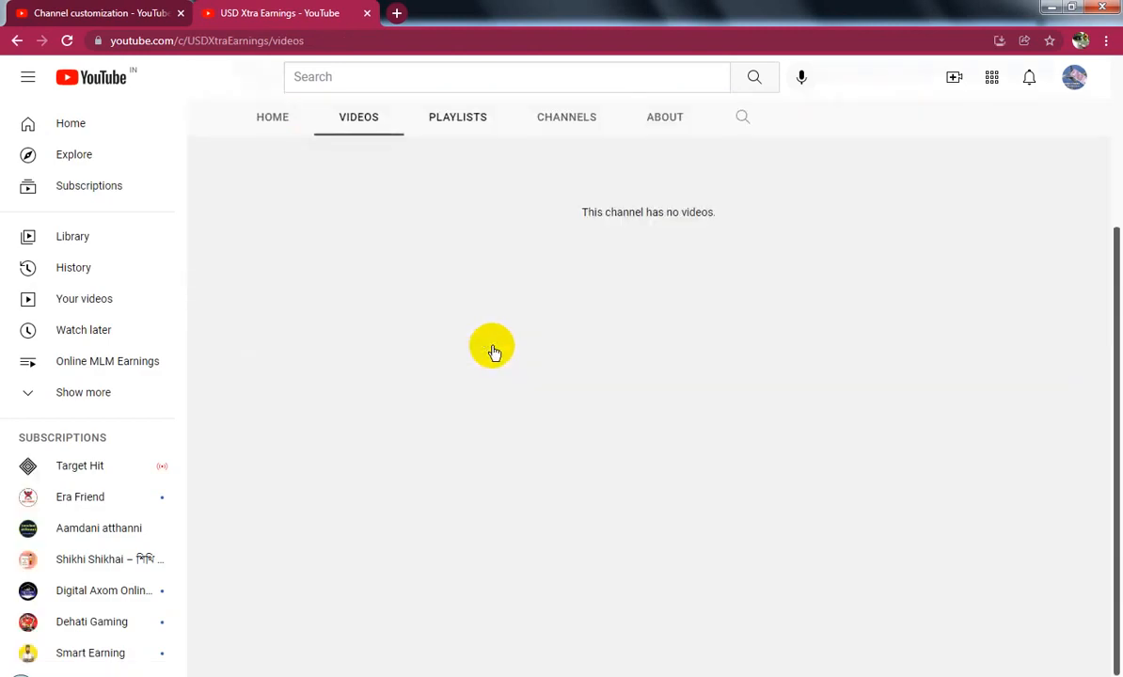
{"action": "scroll", "coordinate": [494, 351], "scroll_direction": "up", "scroll_amount": 3}
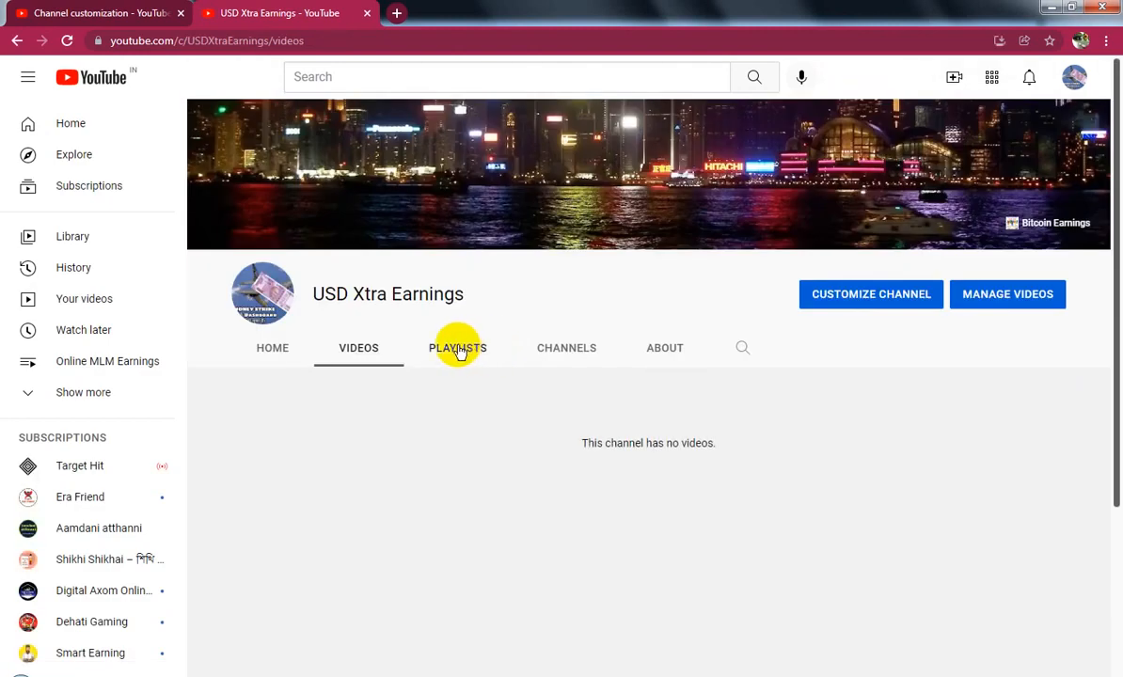
{"action": "left_click", "coordinate": [459, 350]}
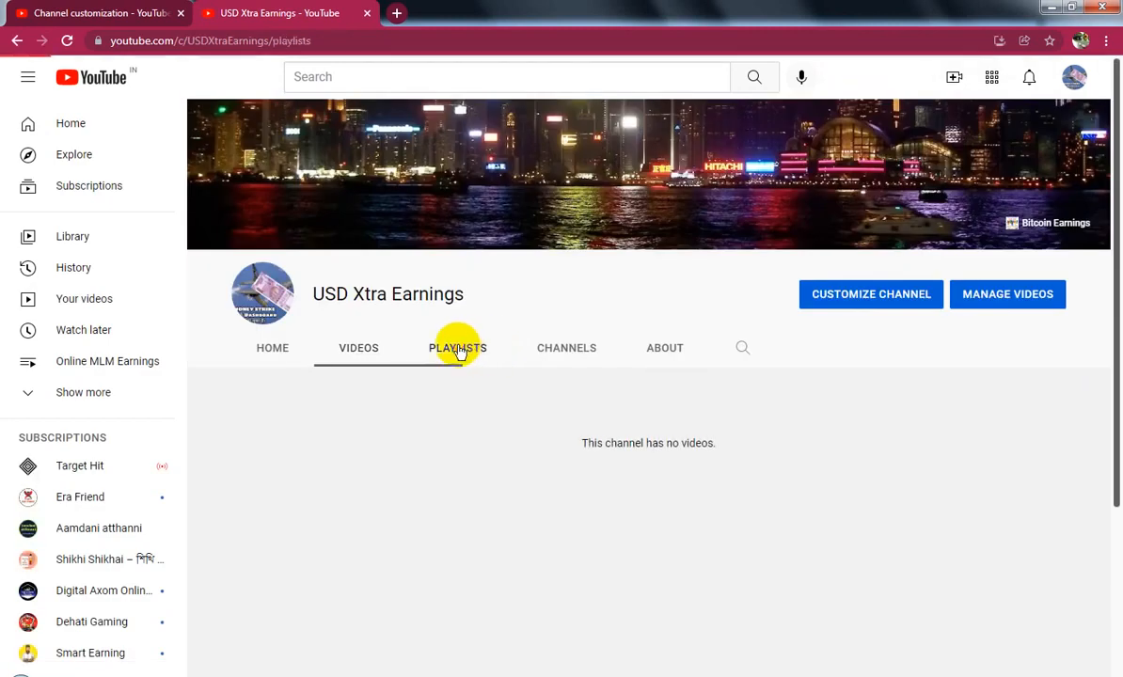
{"action": "left_click", "coordinate": [570, 350]}
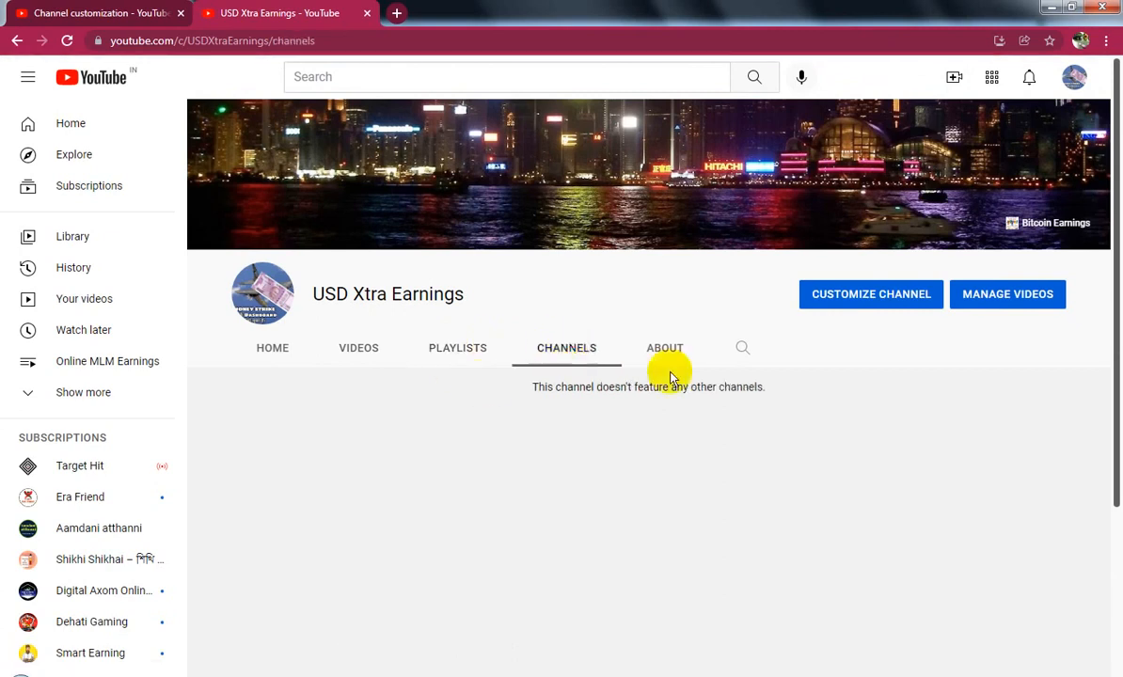
- Examine the channel's homepage from the spotlight video through the featured playlists to the USD Earning featured channel section
{"action": "left_click", "coordinate": [290, 353]}
{"action": "scroll", "coordinate": [614, 384], "scroll_direction": "down", "scroll_amount": 3}
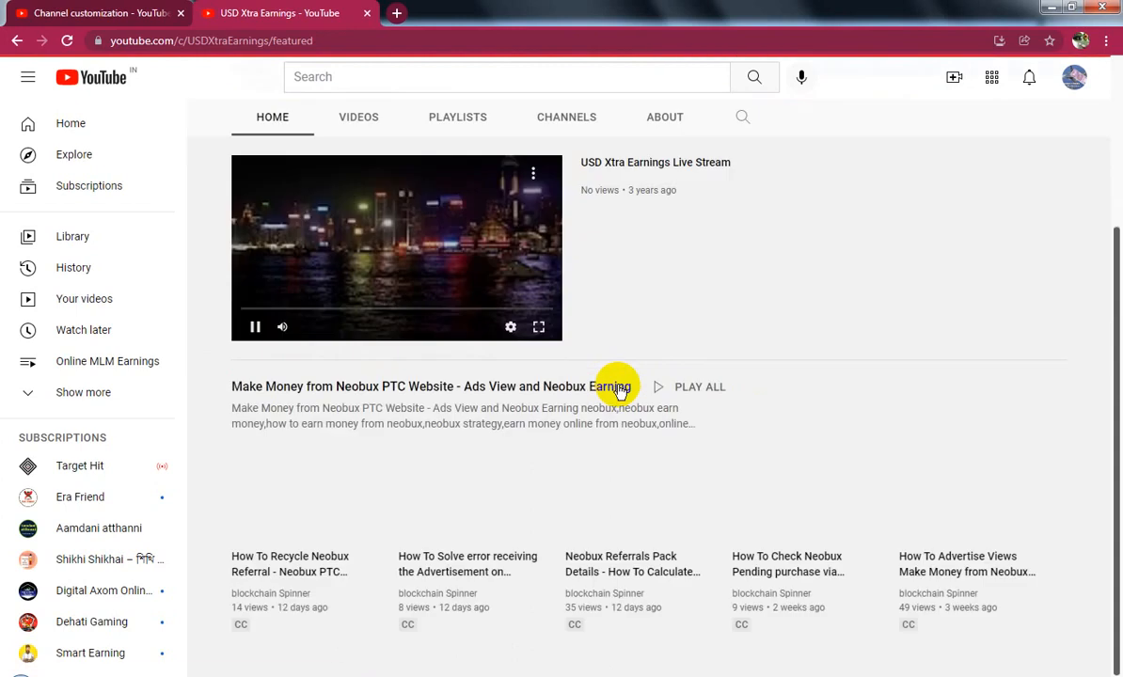
{"action": "scroll", "coordinate": [666, 366], "scroll_direction": "down", "scroll_amount": 5}
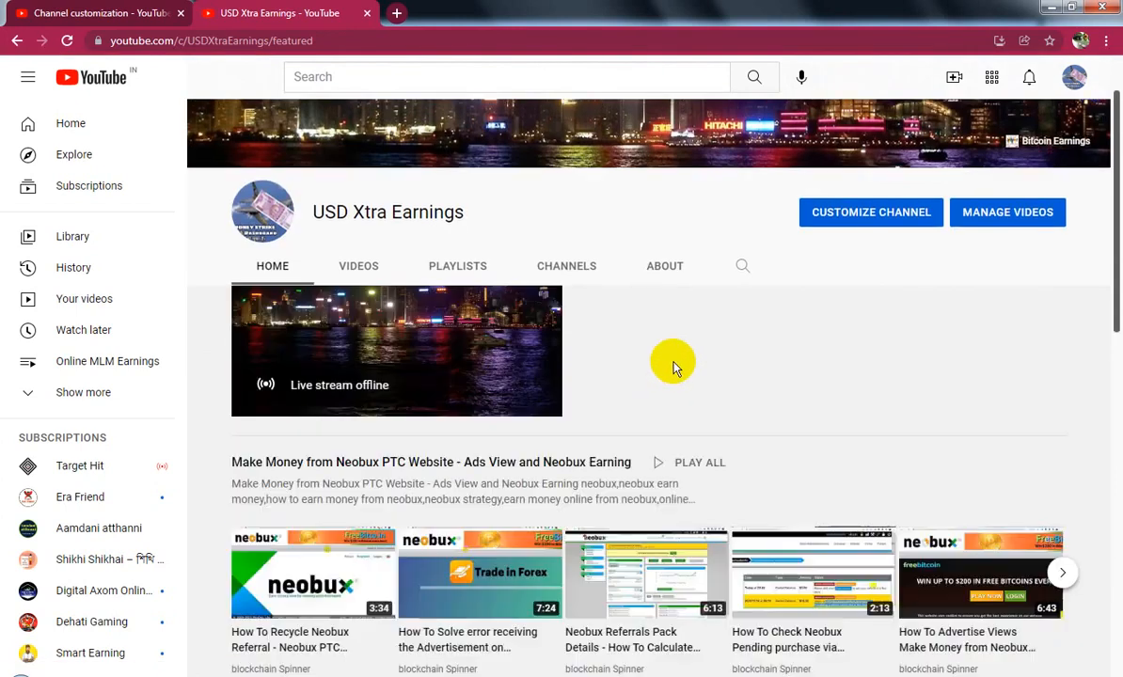
{"action": "scroll", "coordinate": [676, 367], "scroll_direction": "down", "scroll_amount": 4}
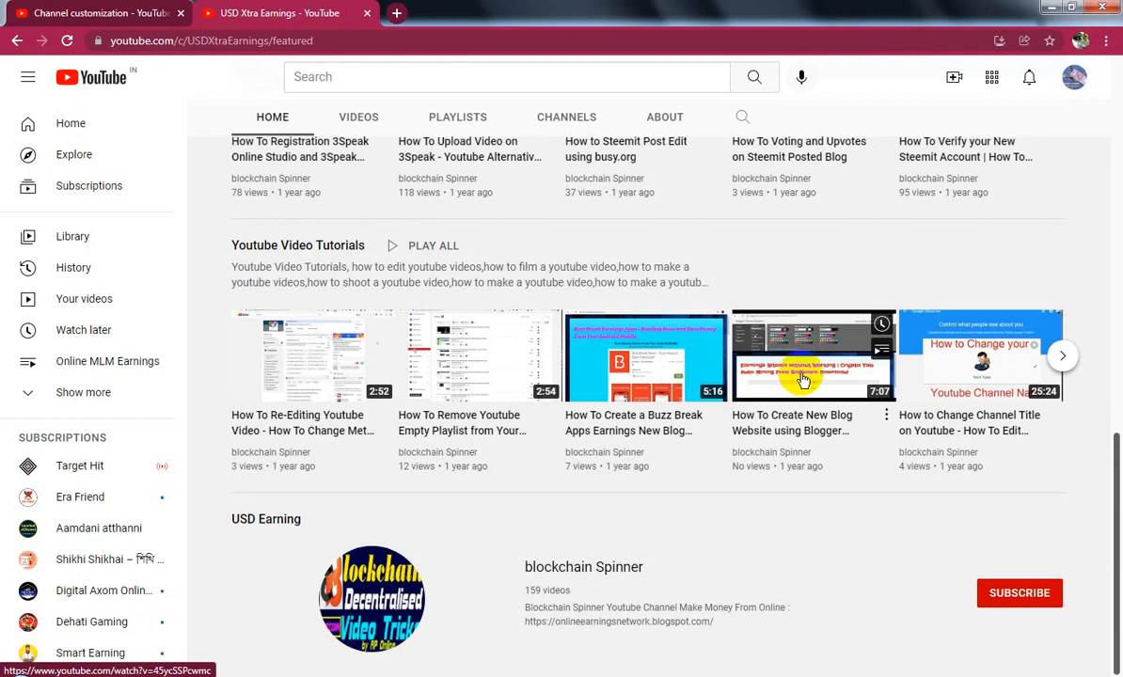
{"action": "scroll", "coordinate": [800, 377], "scroll_direction": "up", "scroll_amount": 3}
{"action": "scroll", "coordinate": [802, 378], "scroll_direction": "up", "scroll_amount": 5}
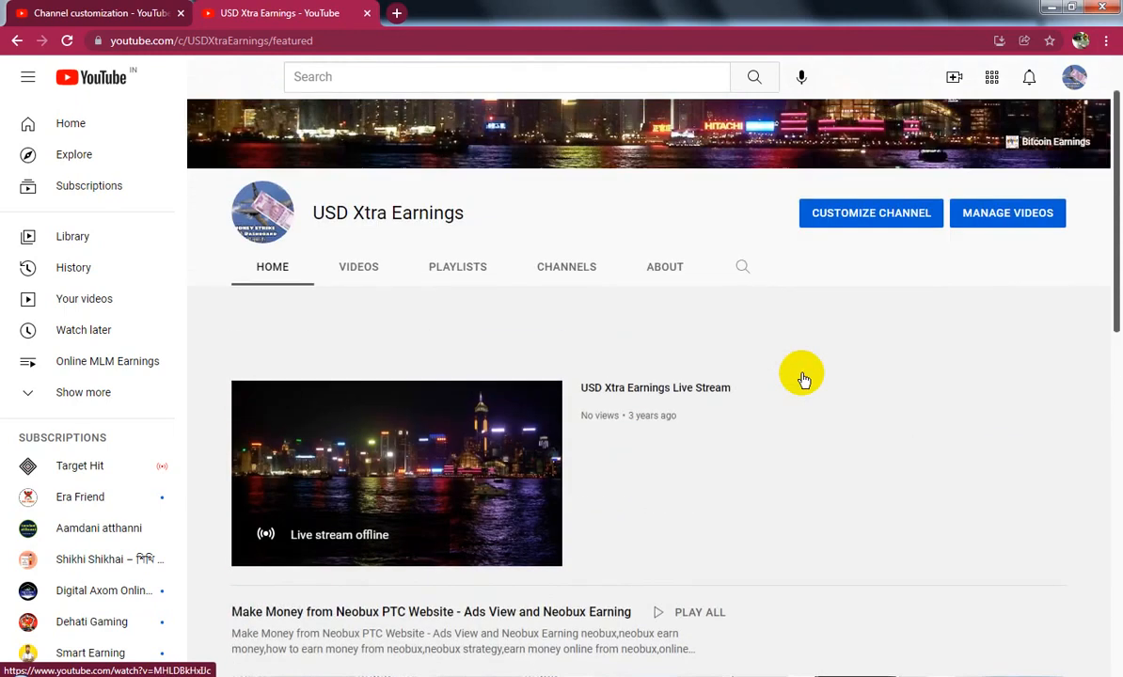
{"action": "scroll", "coordinate": [802, 378], "scroll_direction": "down", "scroll_amount": 7}
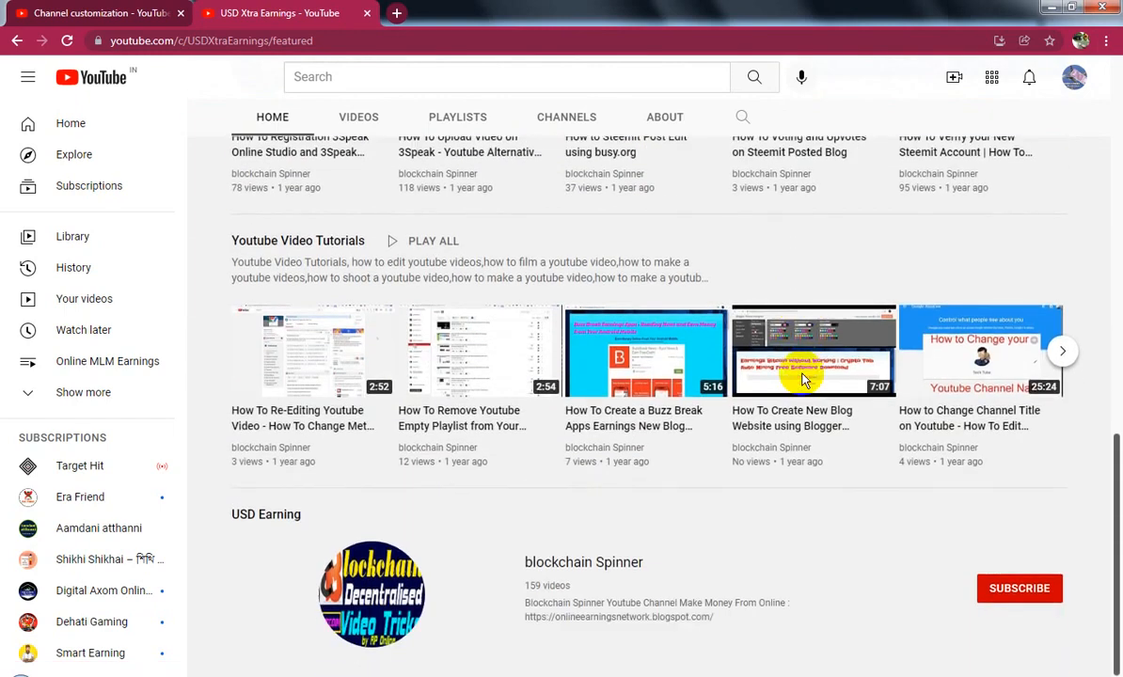
{"action": "scroll", "coordinate": [805, 379], "scroll_direction": "up", "scroll_amount": 8}
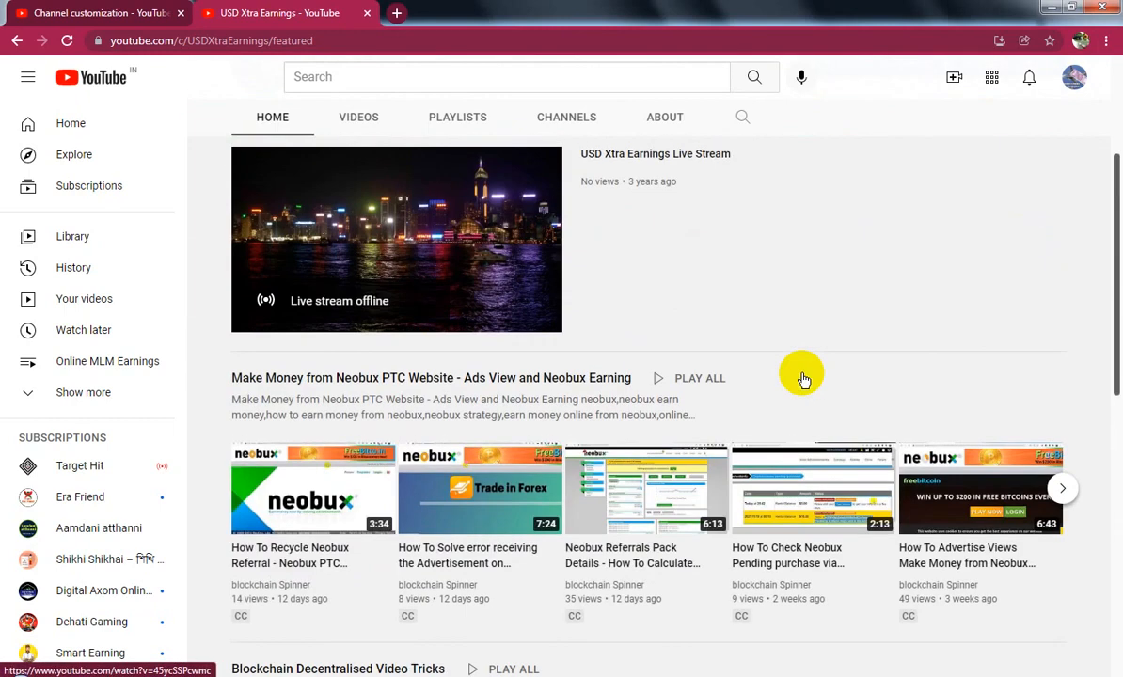
{"action": "scroll", "coordinate": [804, 379], "scroll_direction": "up", "scroll_amount": 1}
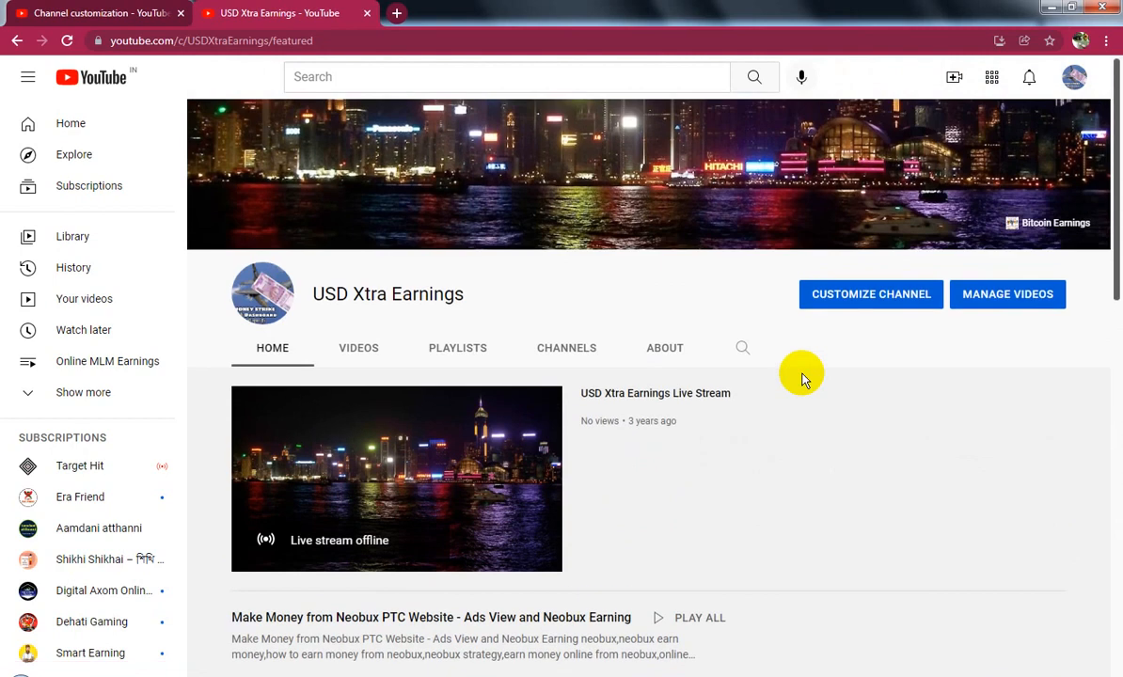